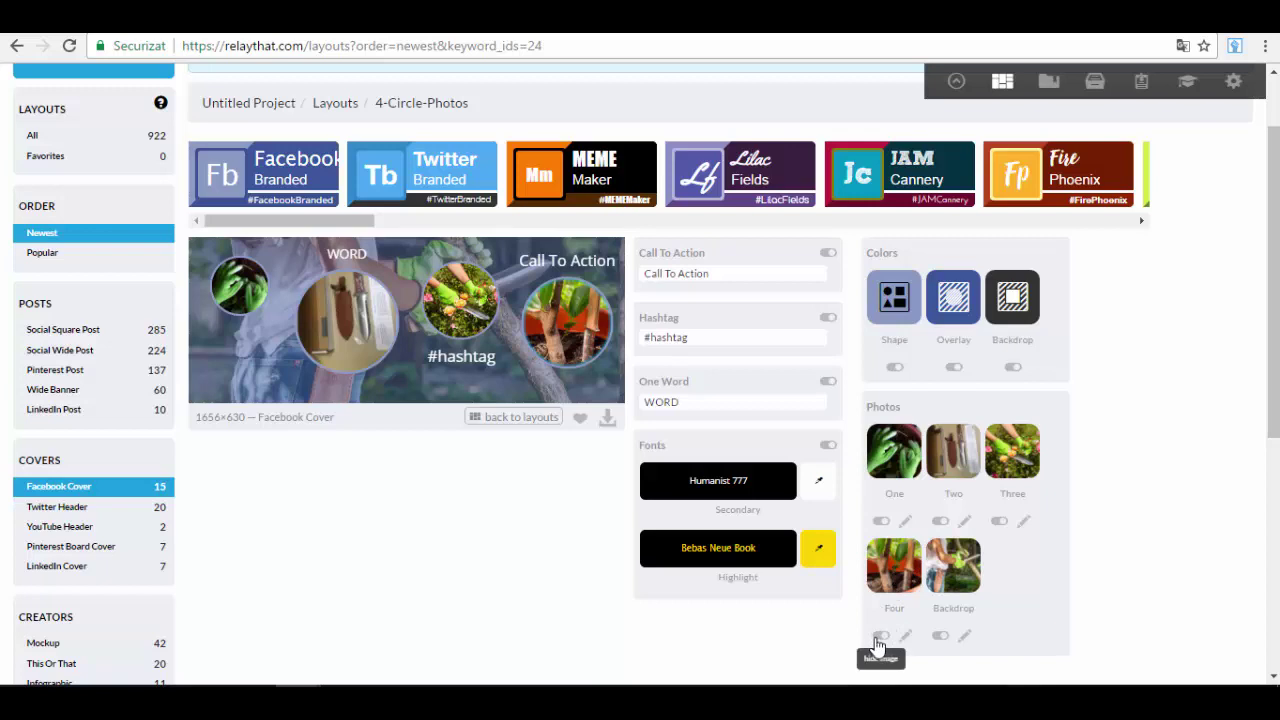
Hide photo Four in the cover and show it again
left_click(876, 640)
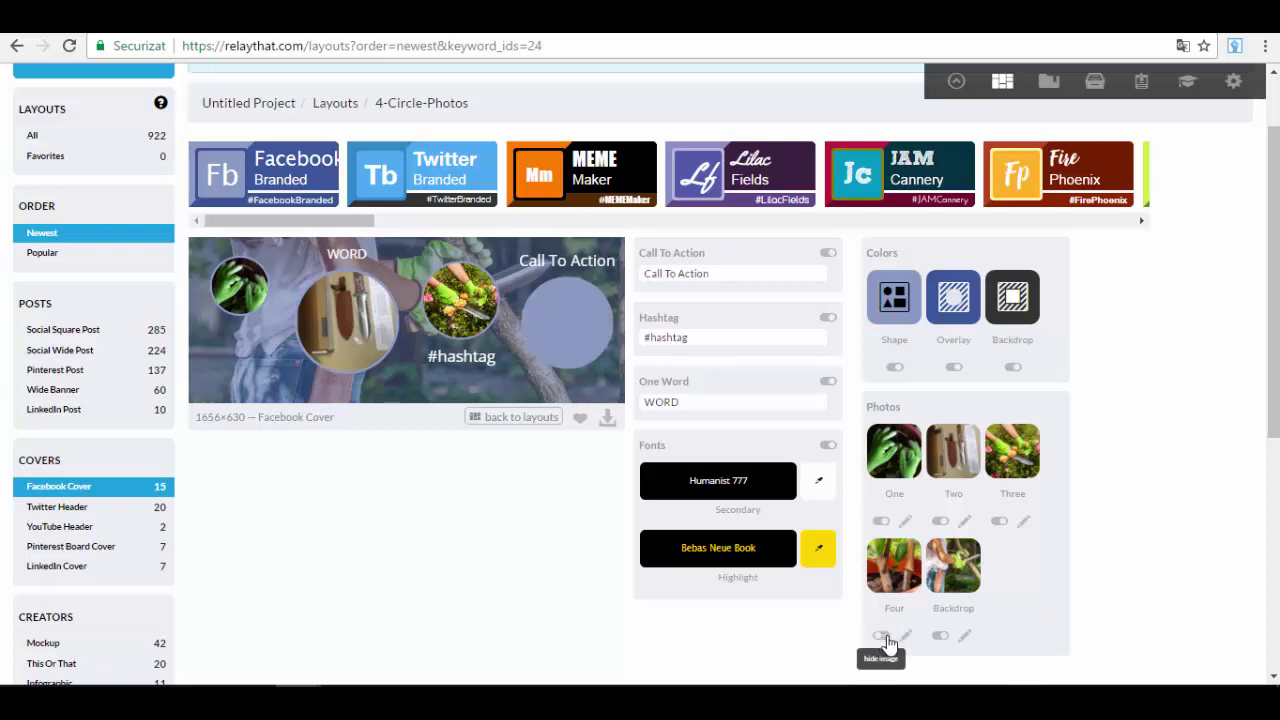
left_click(886, 641)
Try several filters on photo Four, including hue and vignette effects, and apply the Contrast filter
left_click(905, 640)
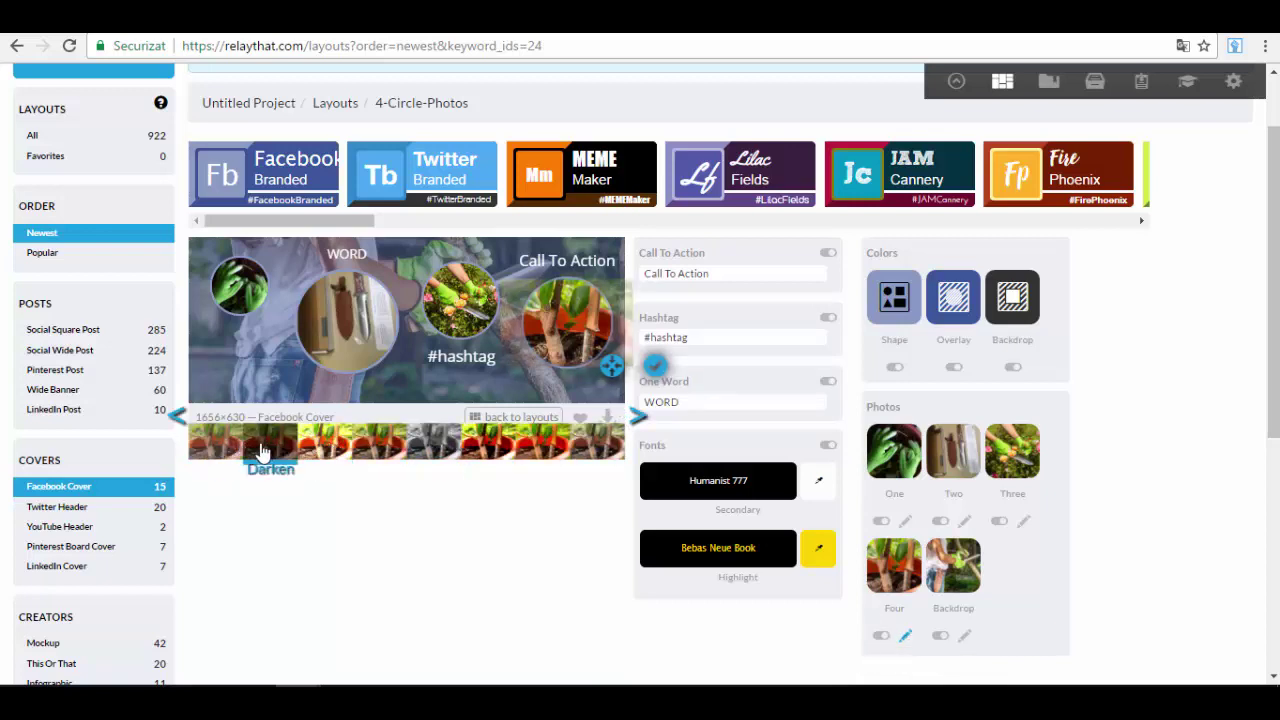
left_click(215, 447)
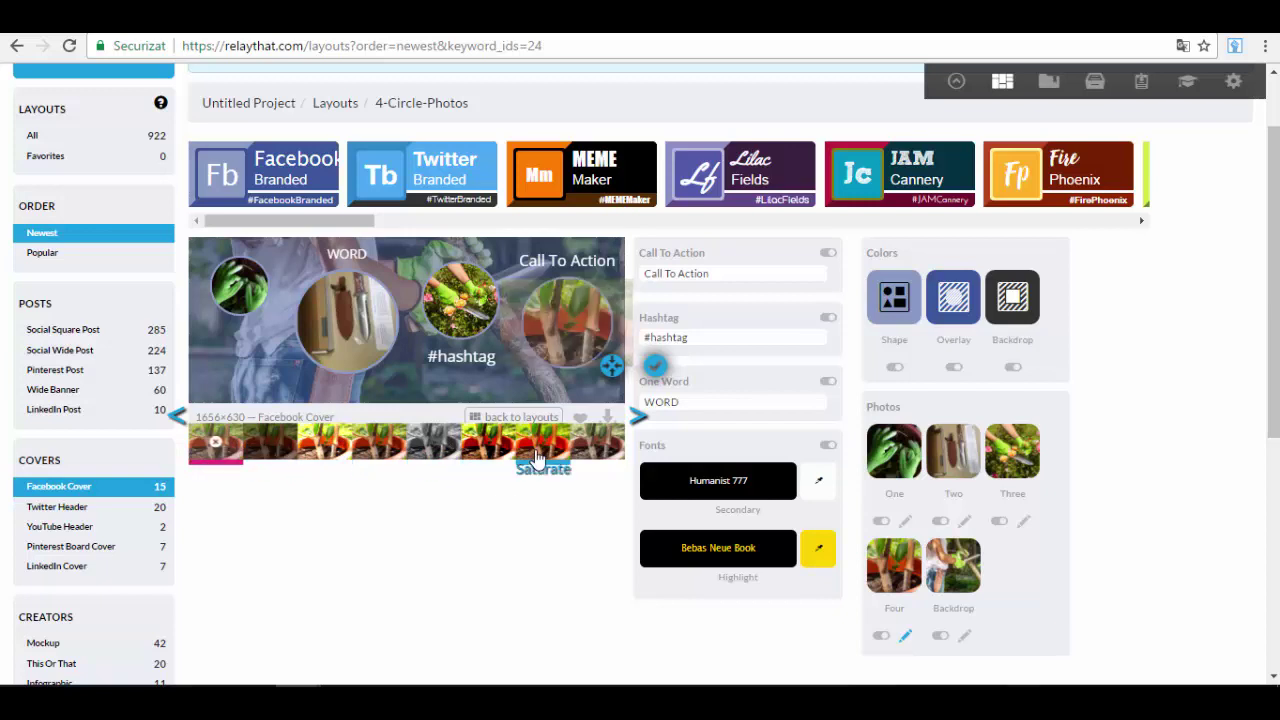
left_click(486, 450)
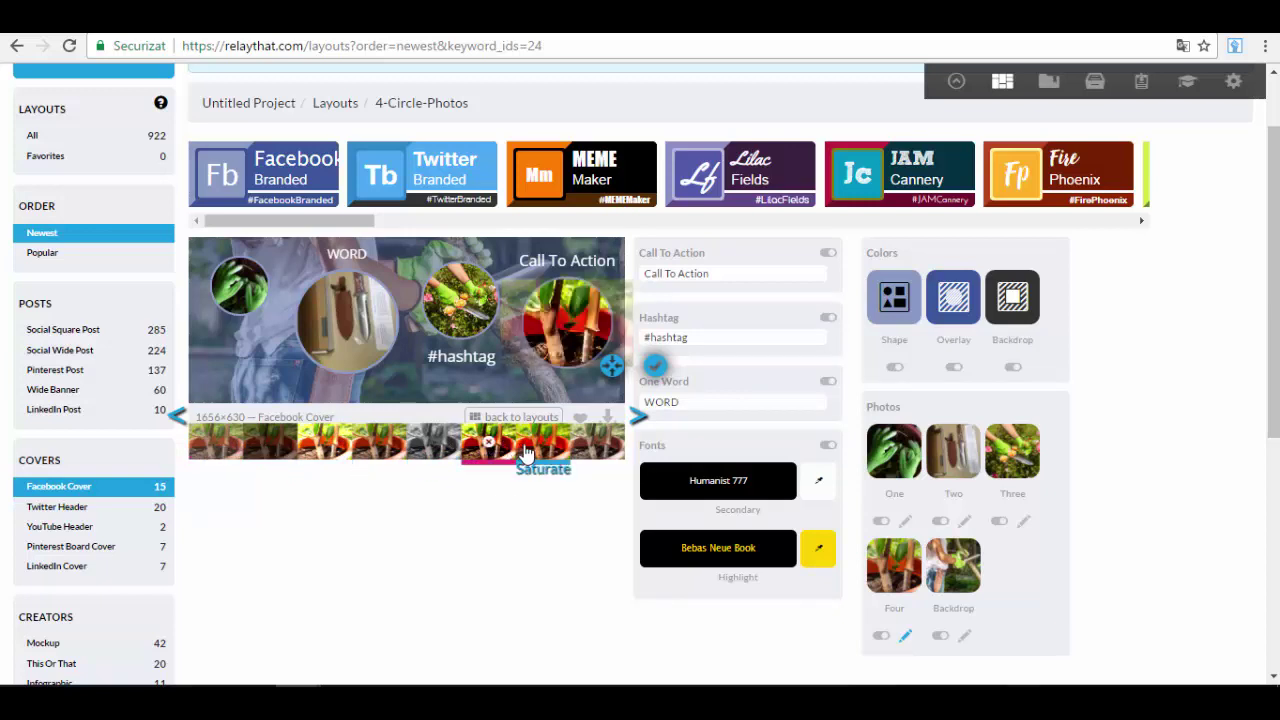
left_click(638, 420)
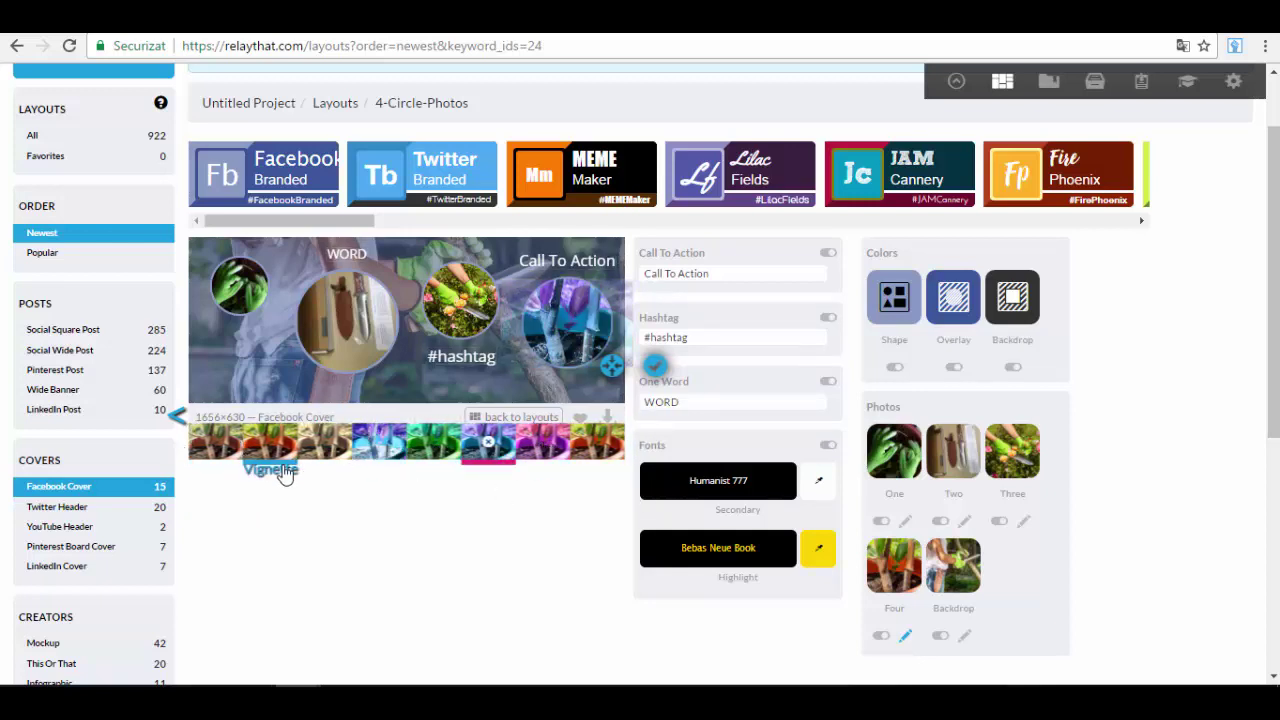
left_click(380, 442)
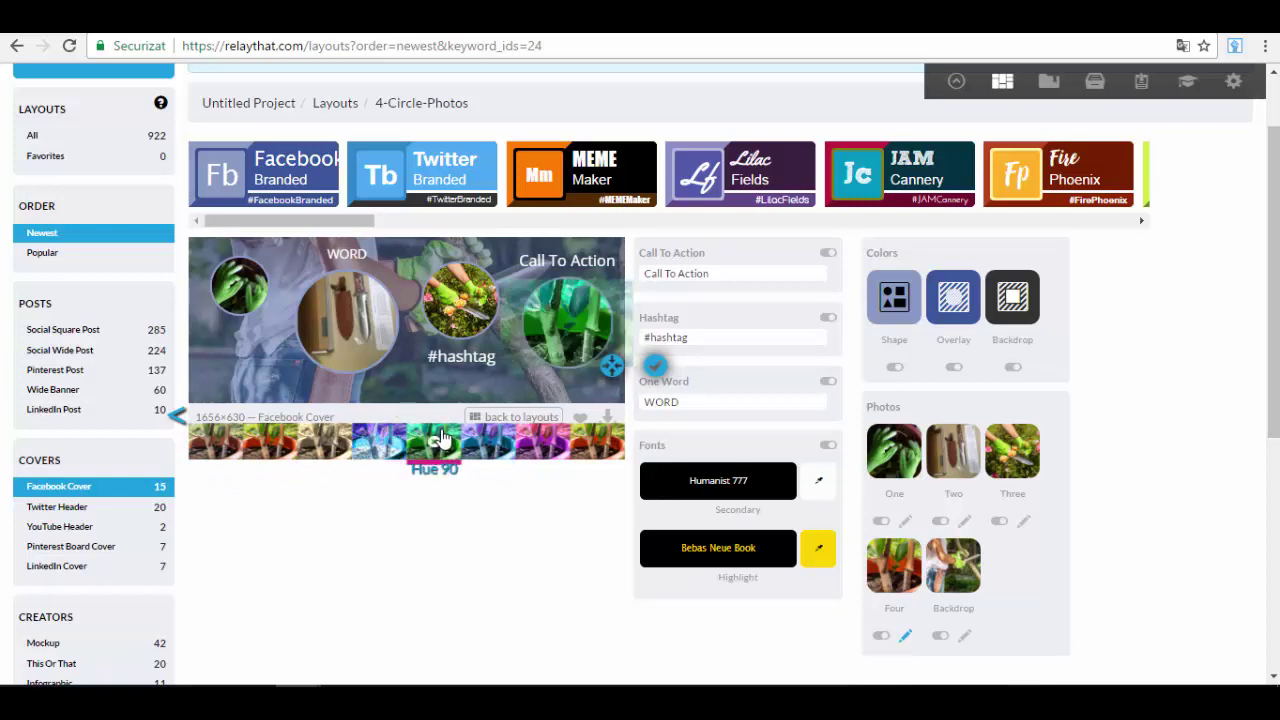
left_click(380, 442)
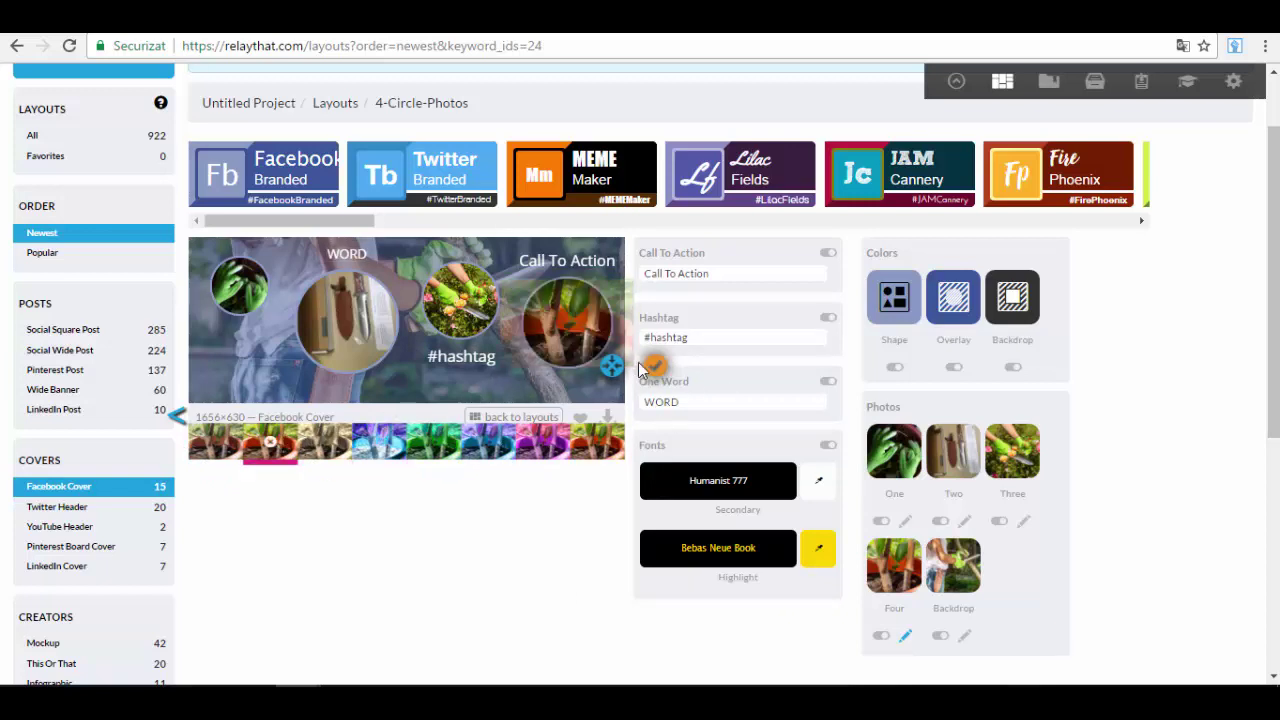
left_click(597, 442)
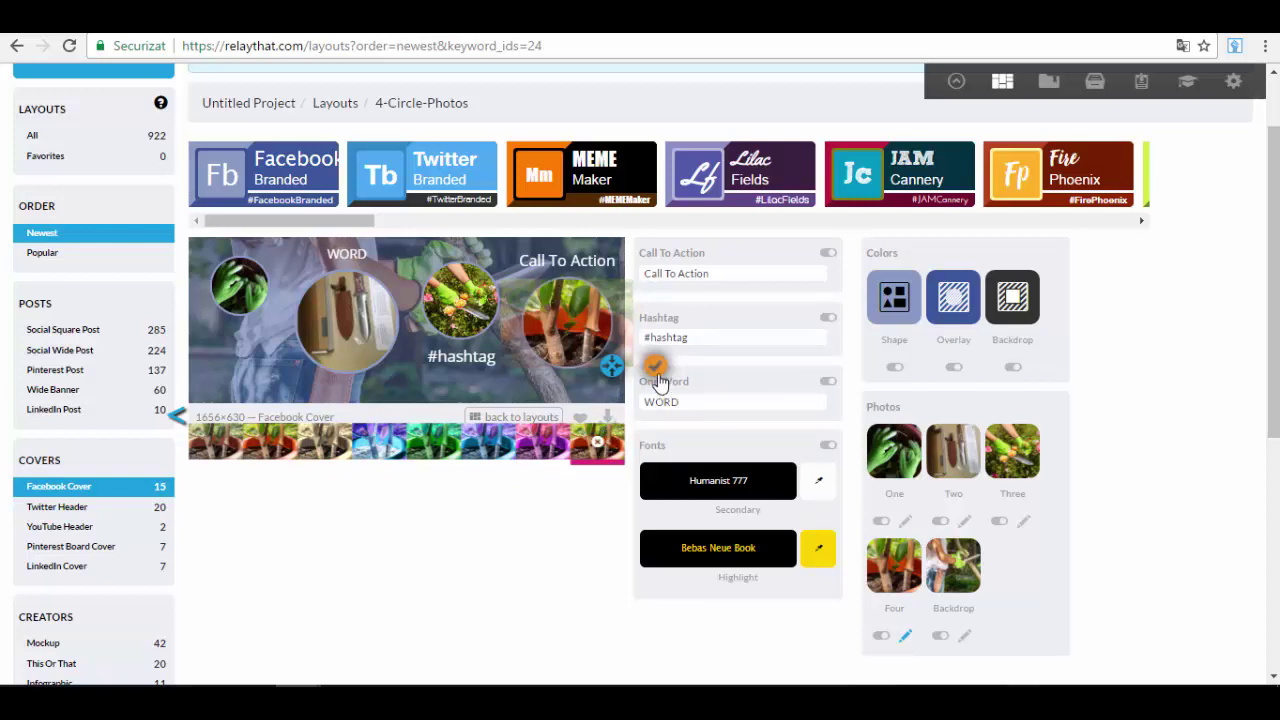
left_click(177, 418)
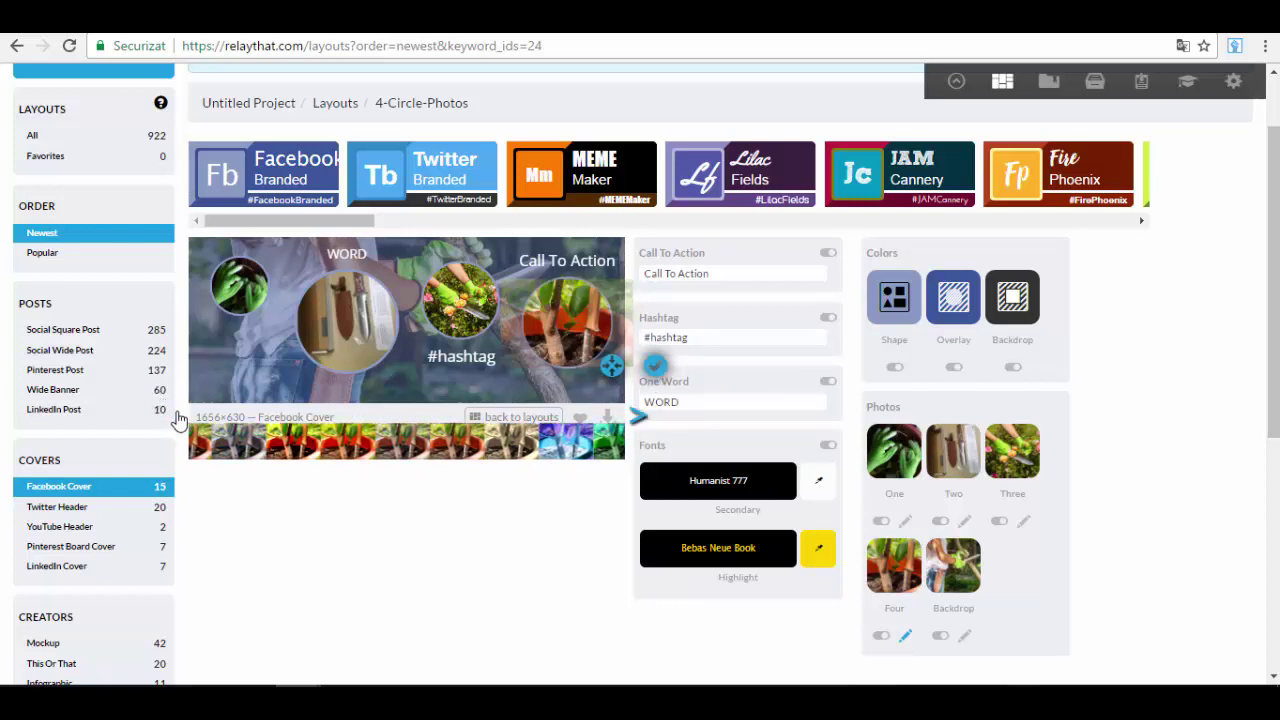
left_click(497, 437)
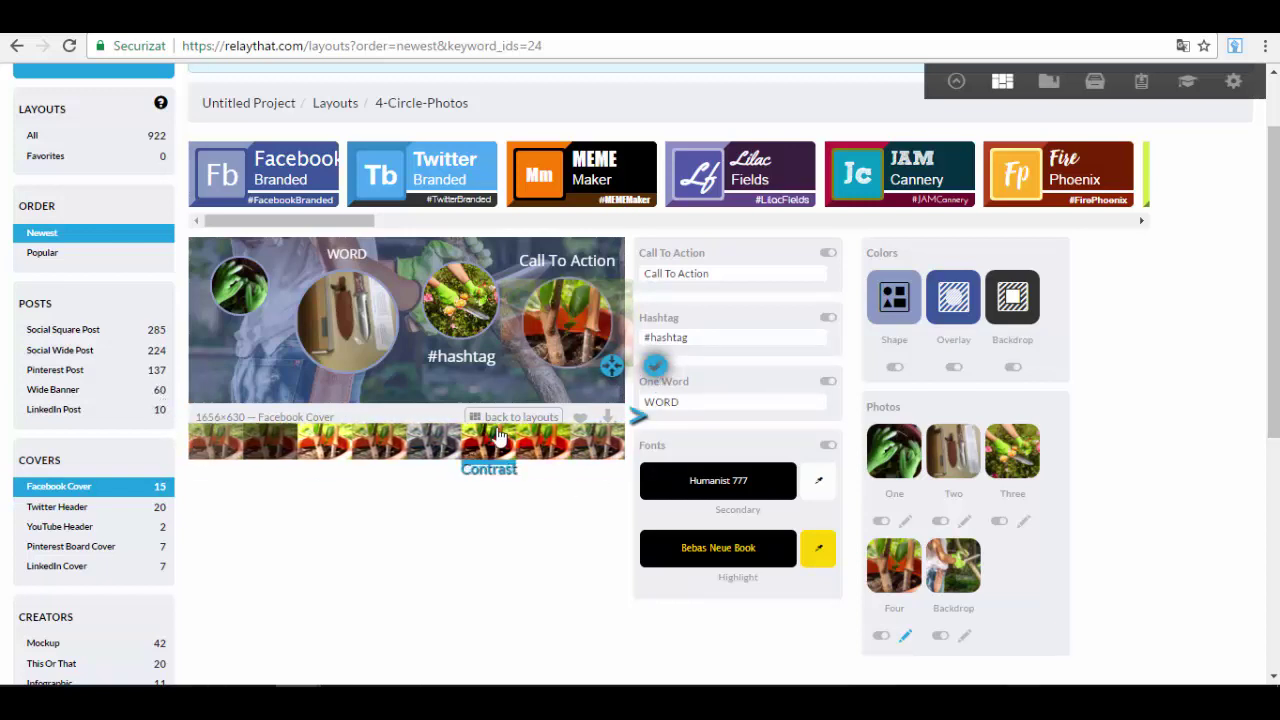
left_click(655, 370)
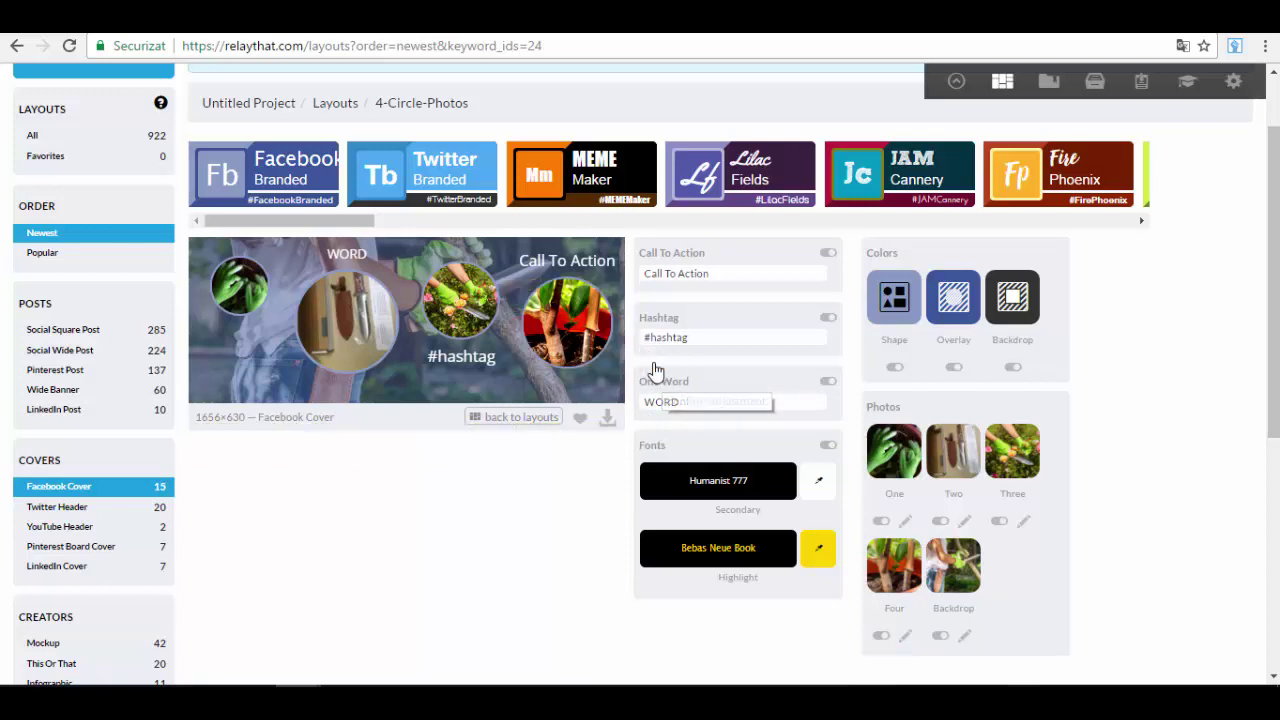
Replace photo Four with the ilove_otto image from the Downloads folder
left_click(900, 565)
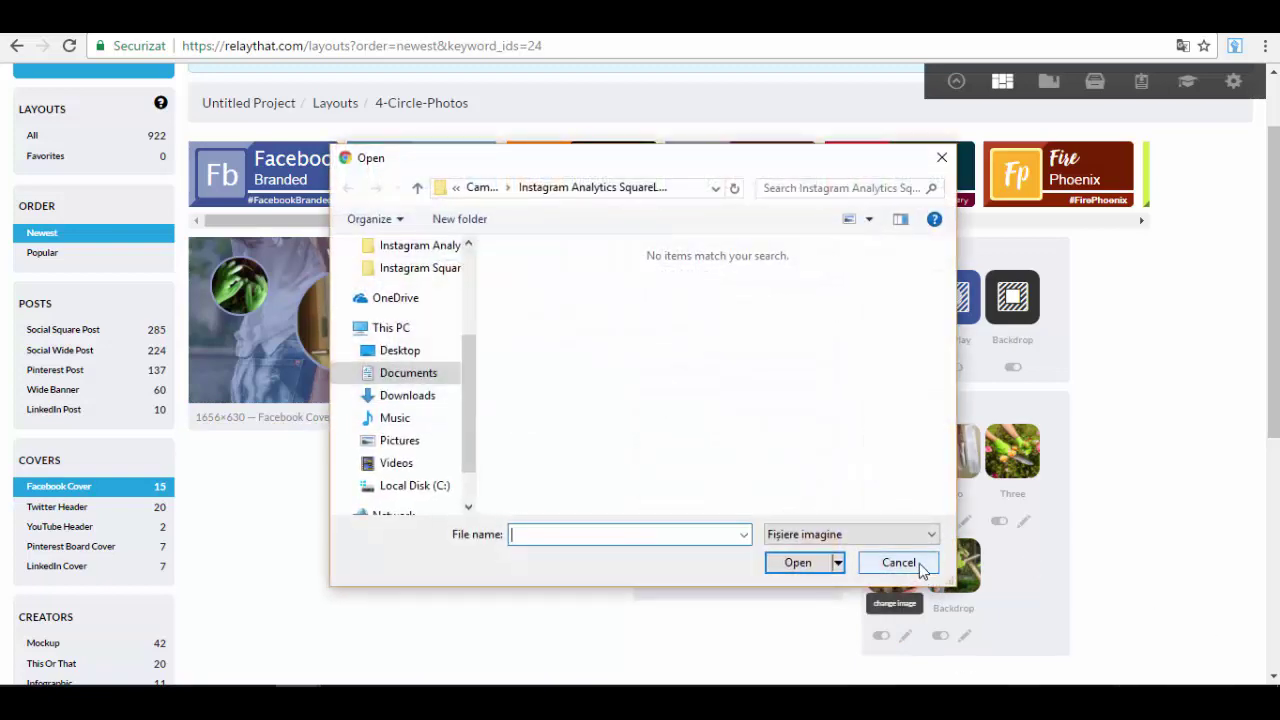
left_click(919, 563)
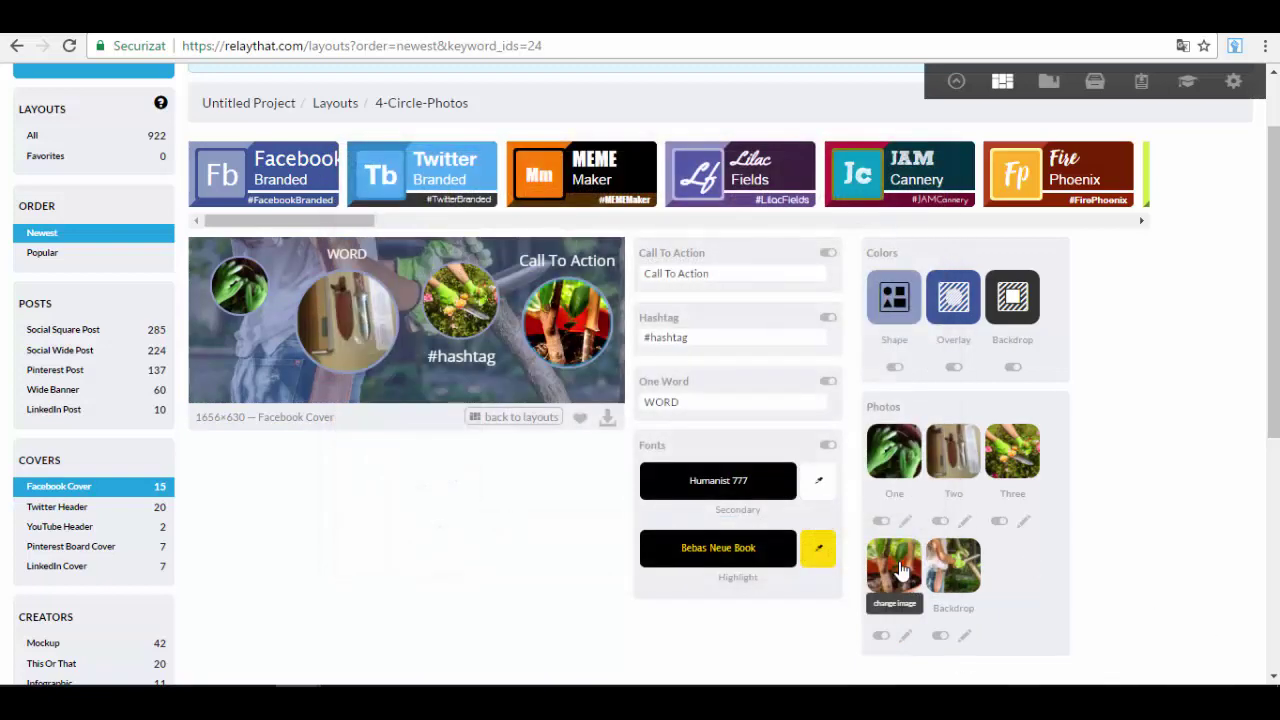
left_click(900, 568)
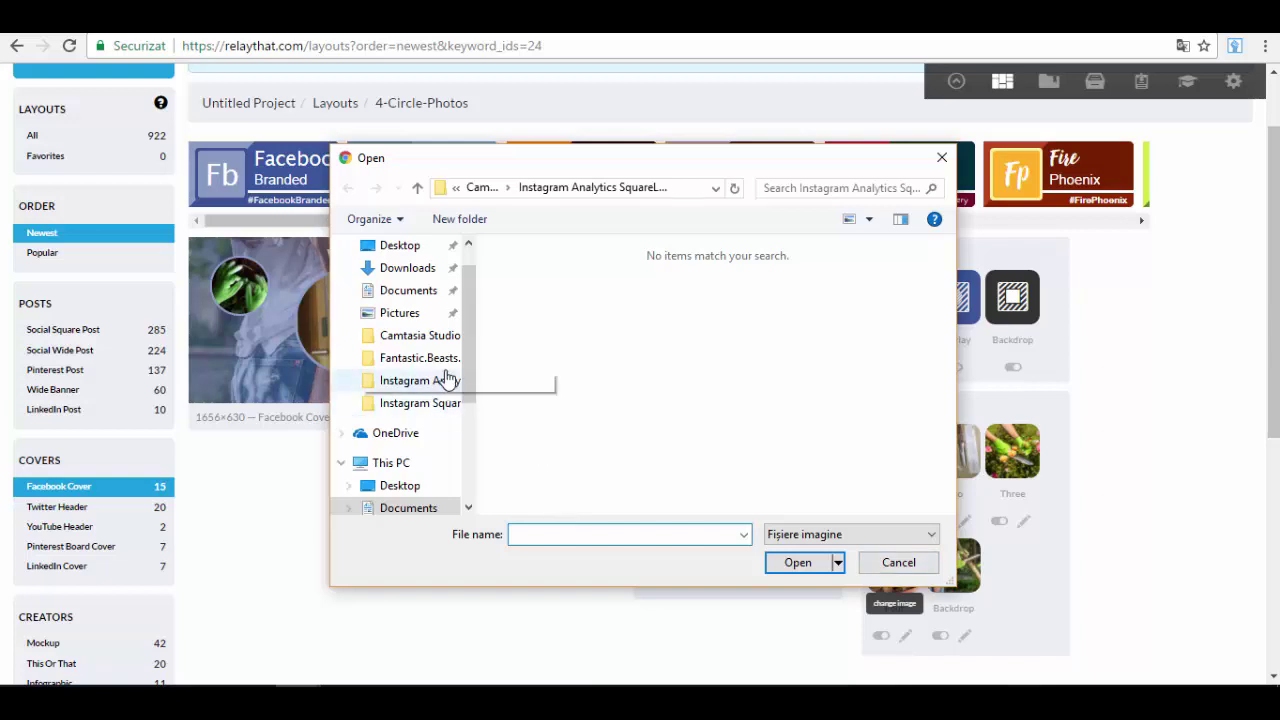
left_click(410, 270)
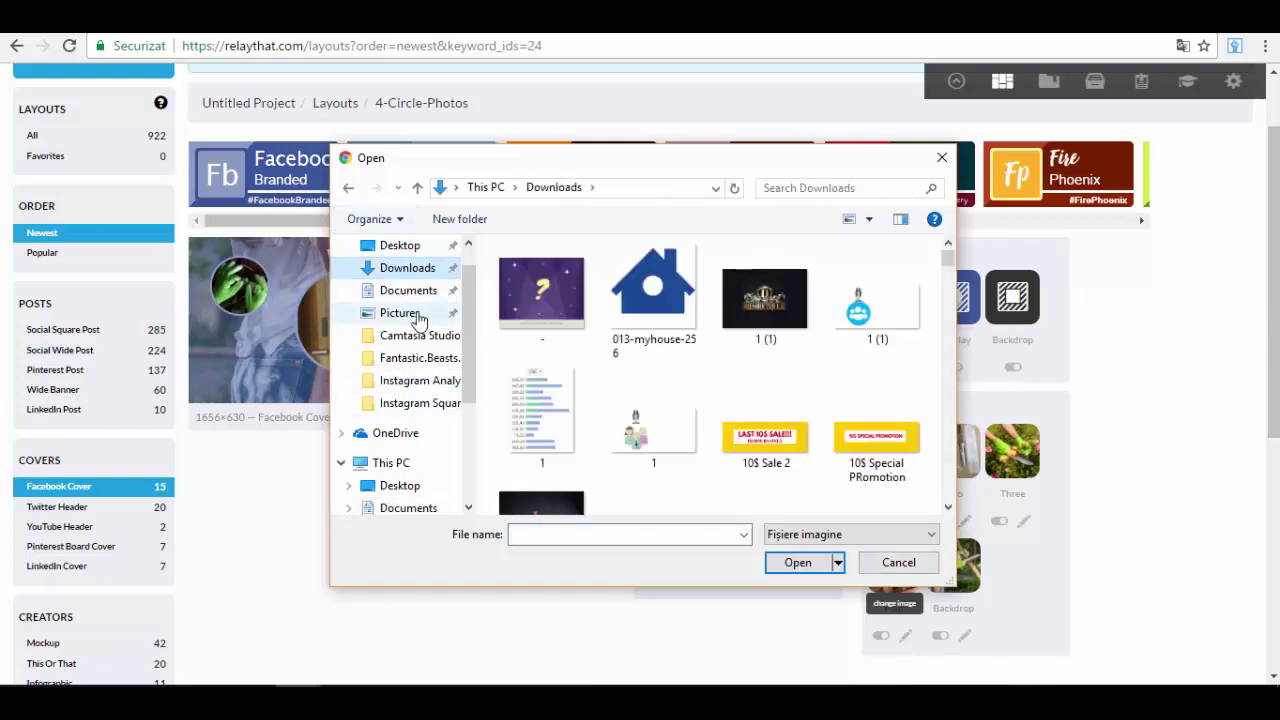
scroll(740, 360, "down", 3)
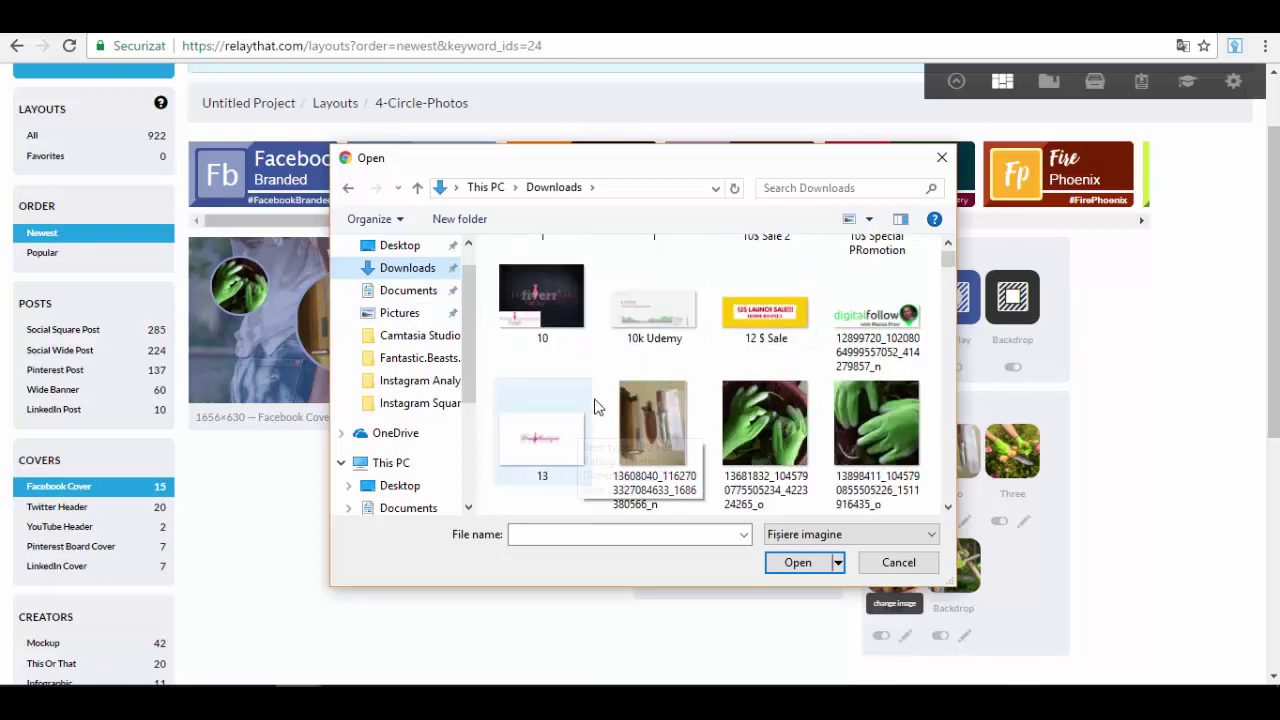
scroll(700, 410, "down", 3)
scroll(850, 415, "up", 2)
scroll(862, 415, "down", 2)
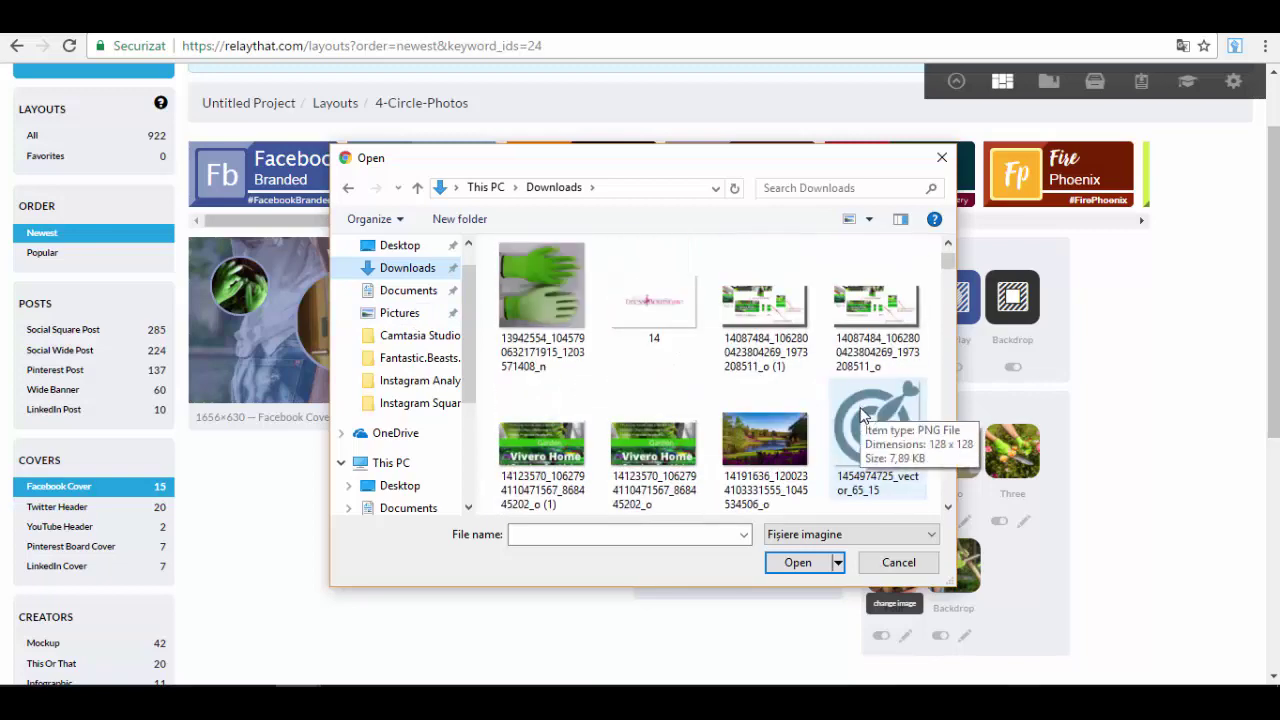
scroll(870, 415, "up", 10)
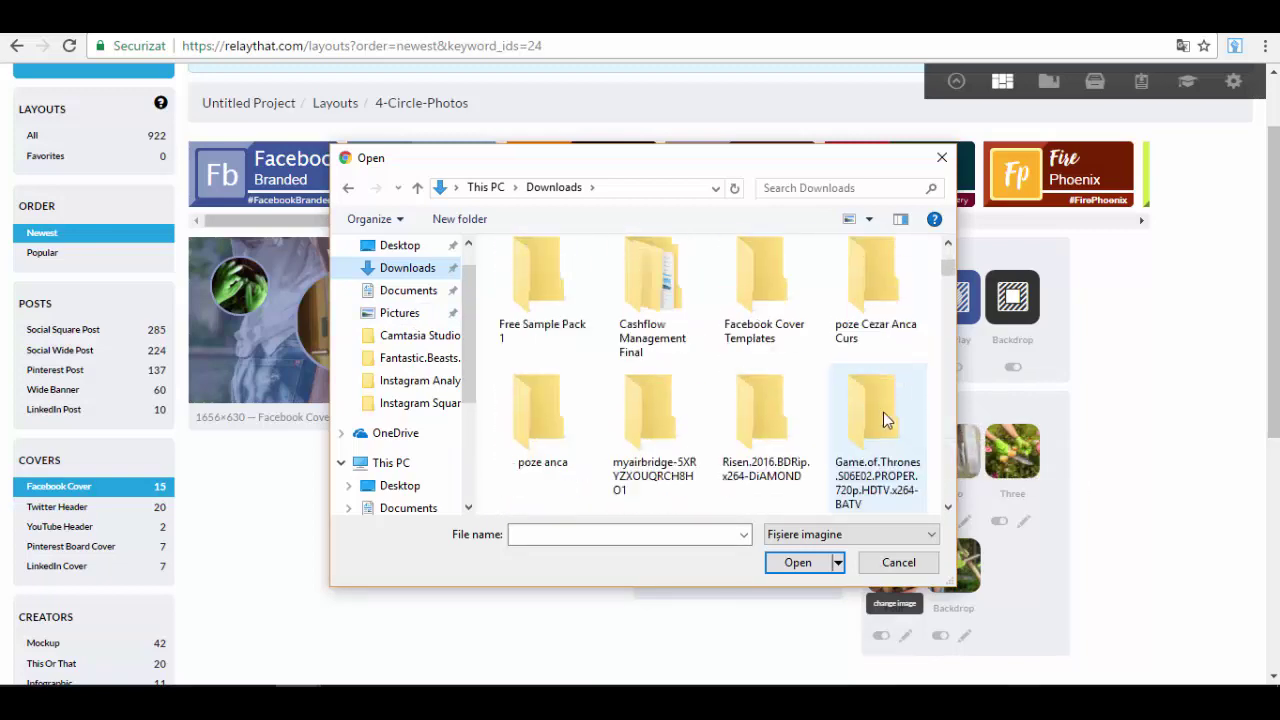
scroll(870, 415, "down", 10)
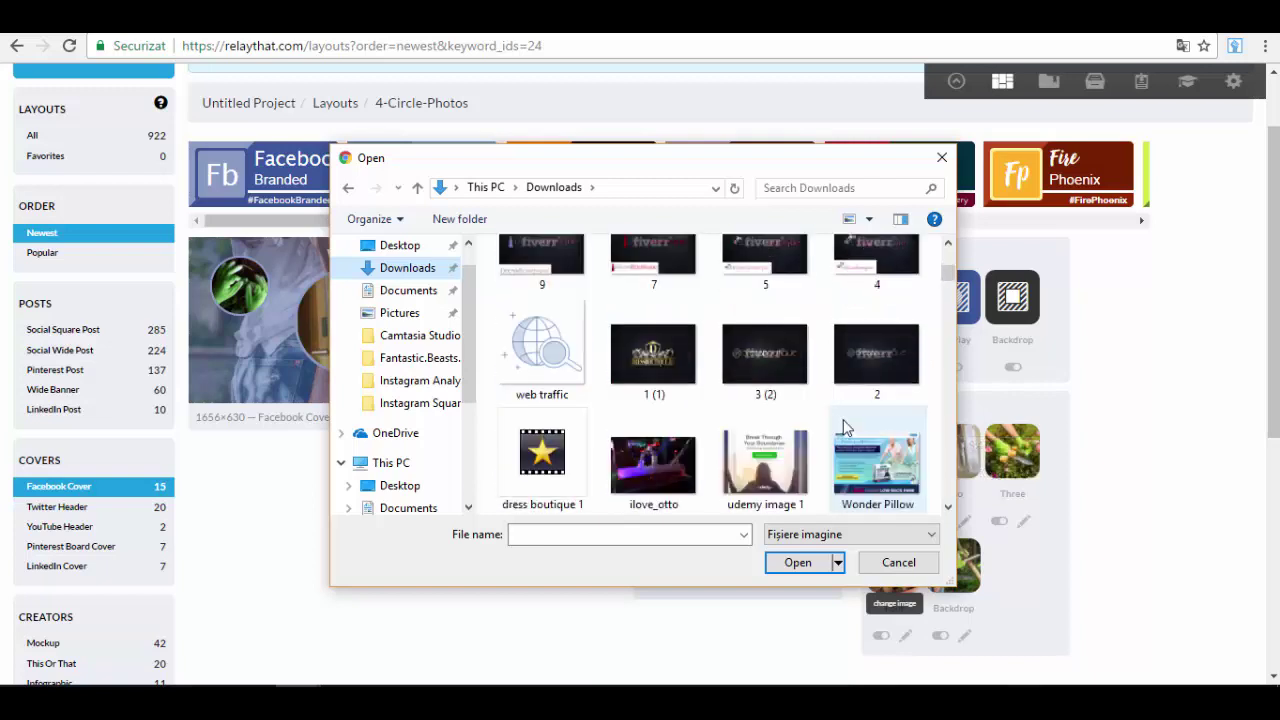
scroll(843, 419, "down", 2)
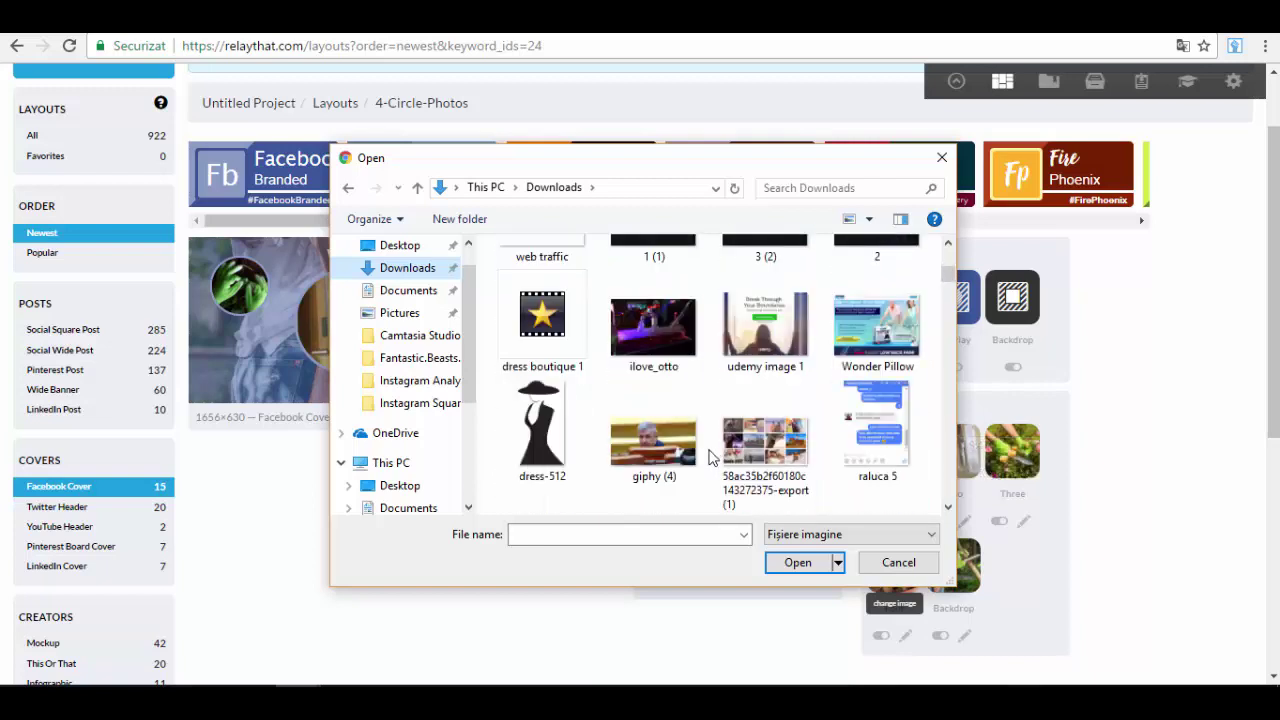
scroll(645, 430, "up", 1)
left_click(676, 401)
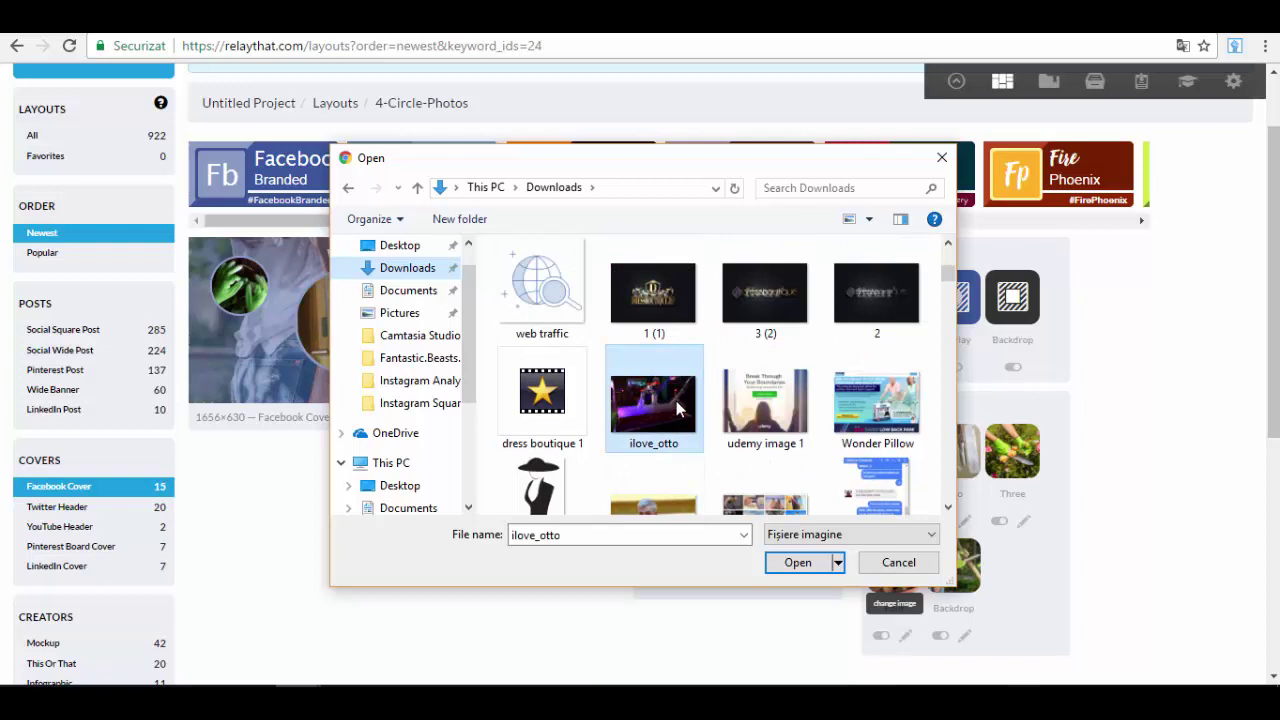
left_click(797, 563)
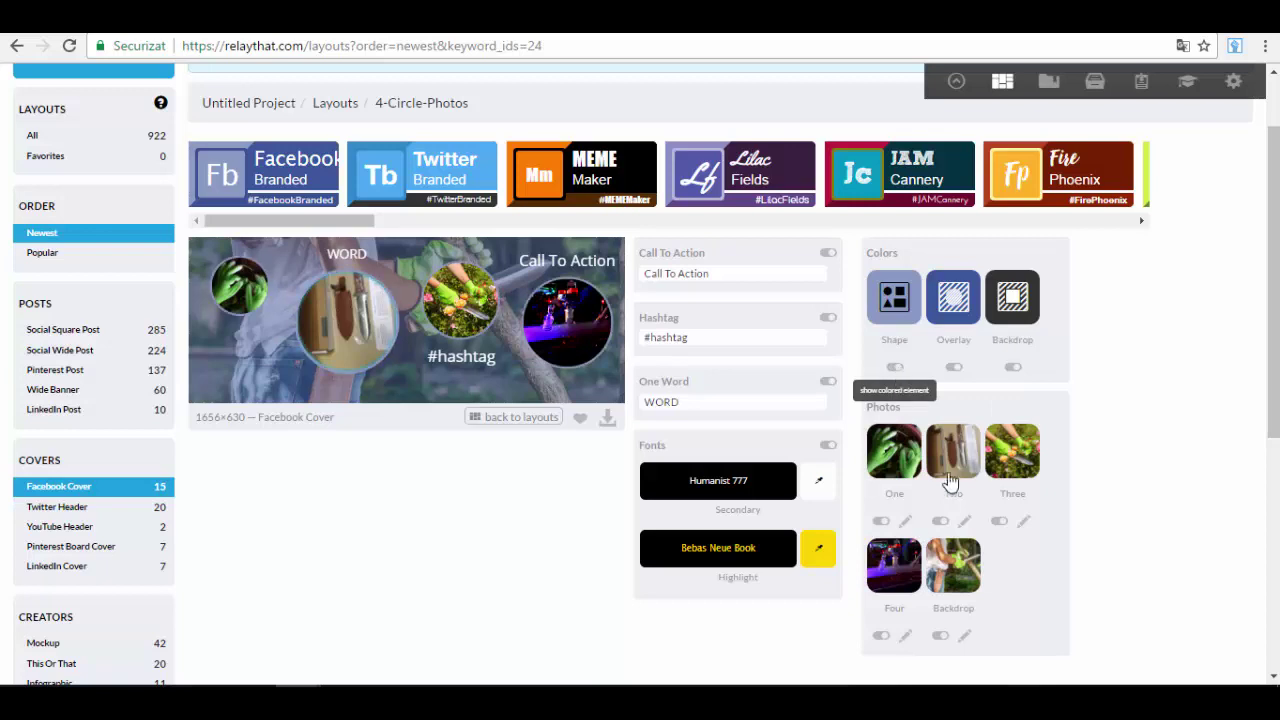
Change the Shape colour to the very light grey-blue e9ebf2
left_click(900, 300)
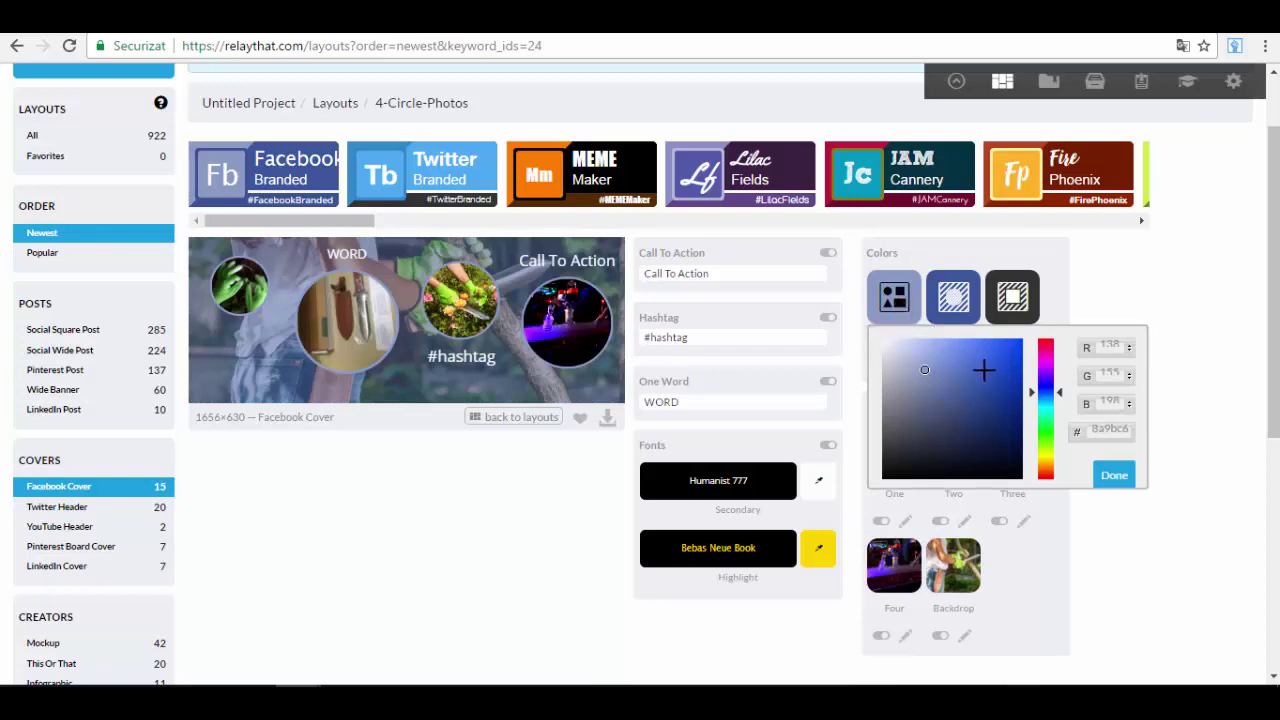
left_click(984, 413)
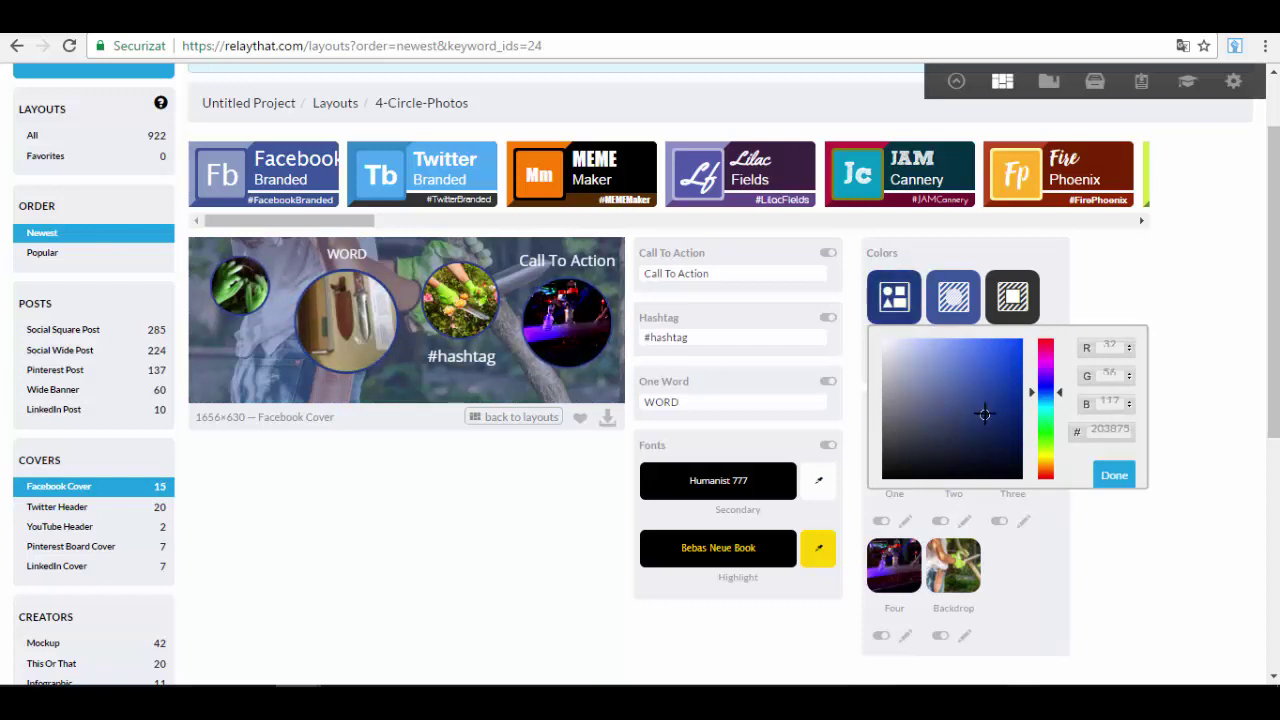
left_click(984, 407)
mouse_move(984, 407)
left_mouse_down()
mouse_move(950, 440)
mouse_move(903, 420)
mouse_move(940, 357)
mouse_move(980, 397)
mouse_move(943, 363)
mouse_move(931, 386)
left_mouse_up()
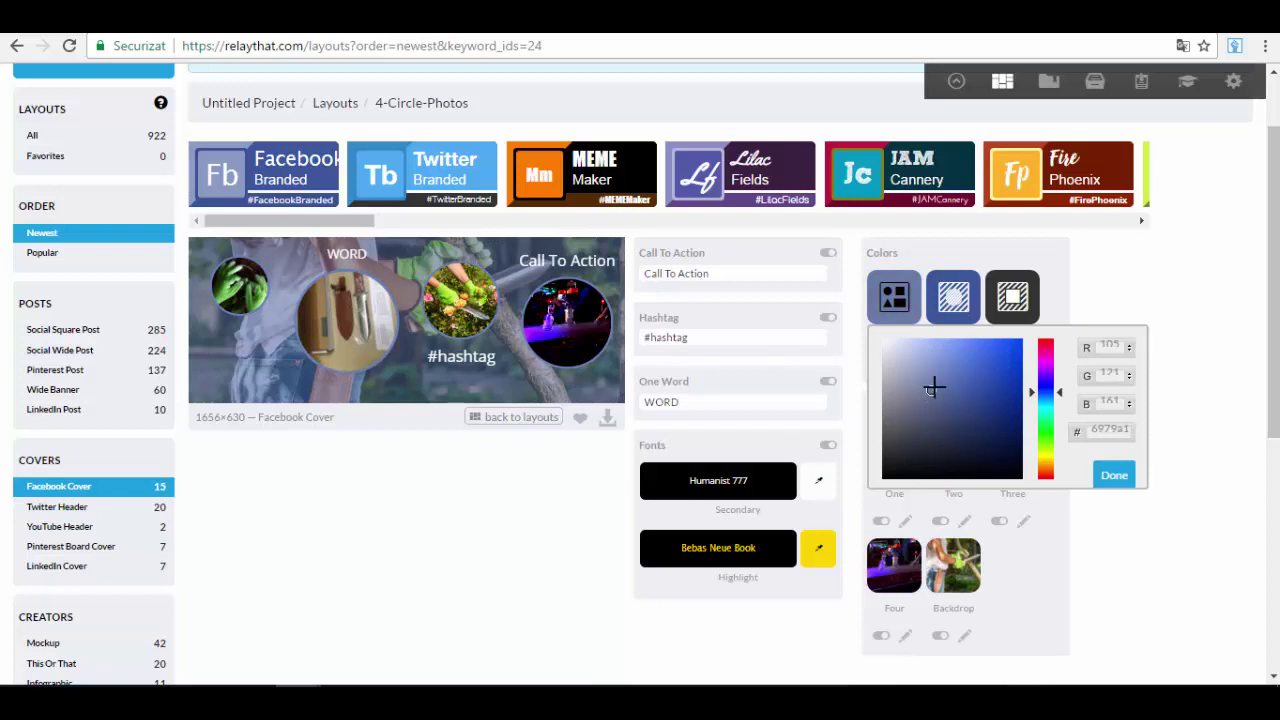
mouse_move(957, 363)
left_mouse_down()
mouse_move(997, 406)
mouse_move(970, 465)
mouse_move(891, 429)
mouse_move(903, 391)
mouse_move(947, 376)
mouse_move(889, 347)
left_mouse_up()
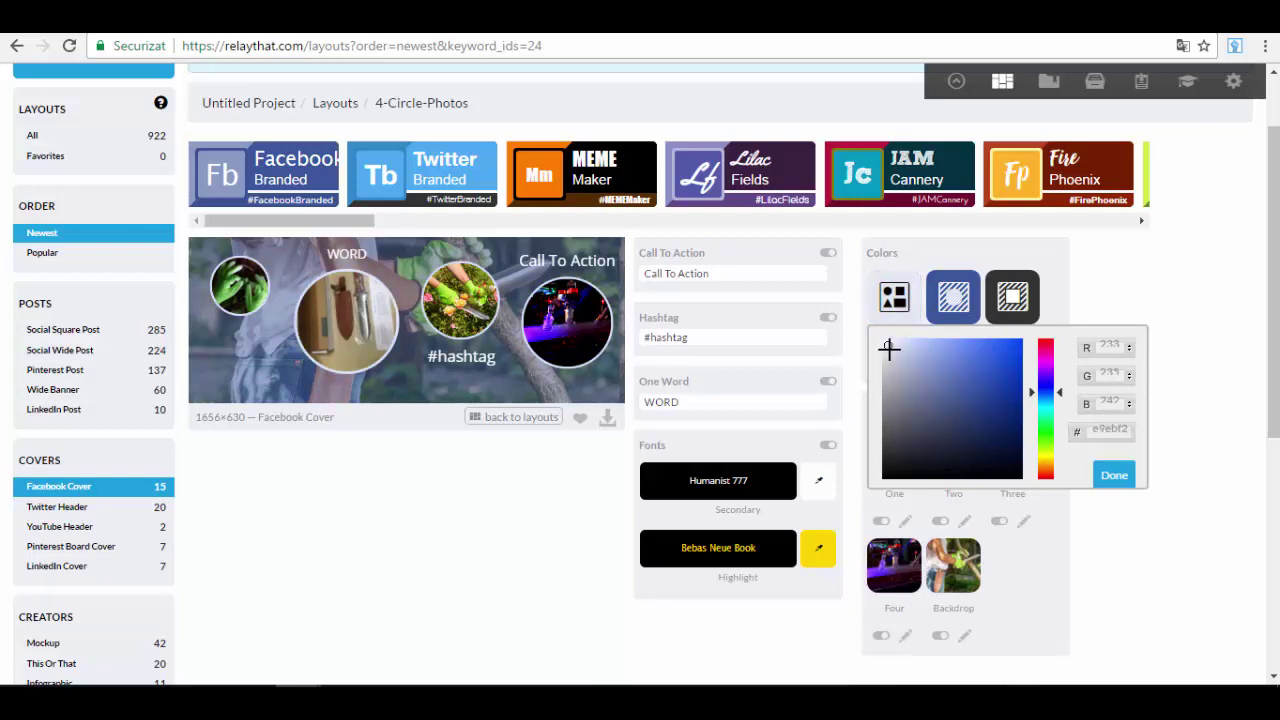
left_click(1116, 476)
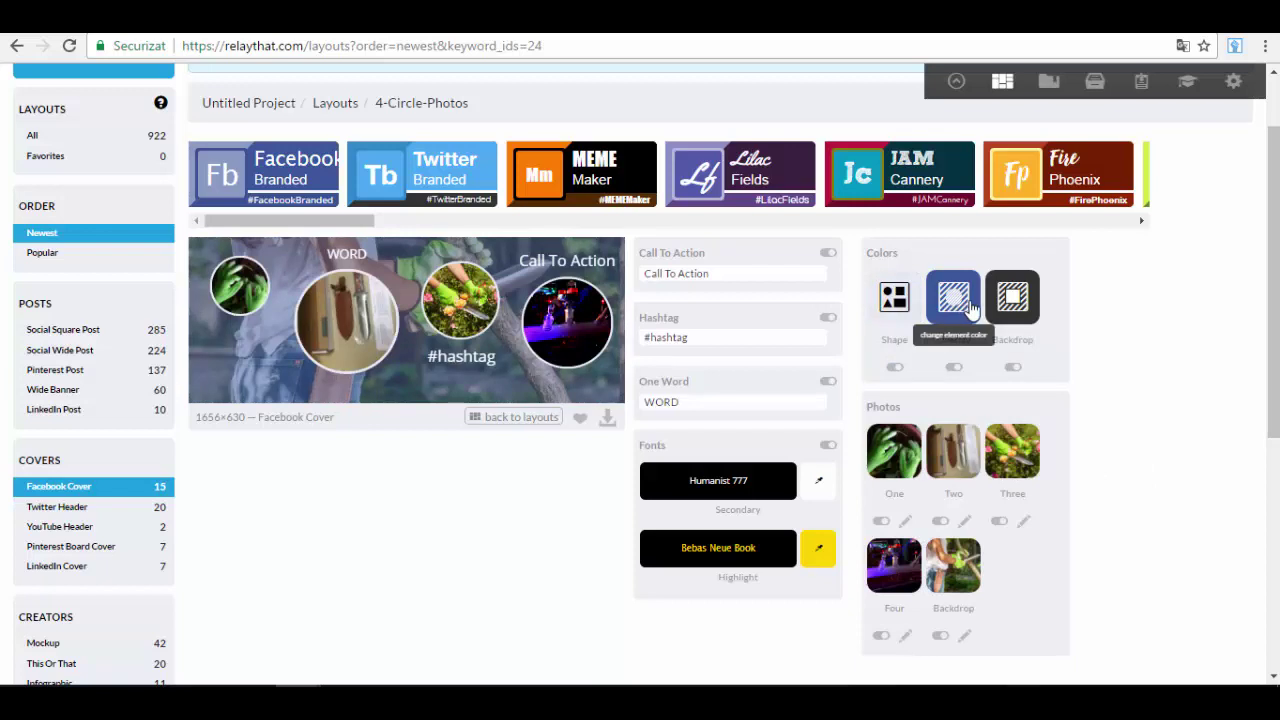
Change the Overlay colour to the dark green 2b5e29
left_click(968, 305)
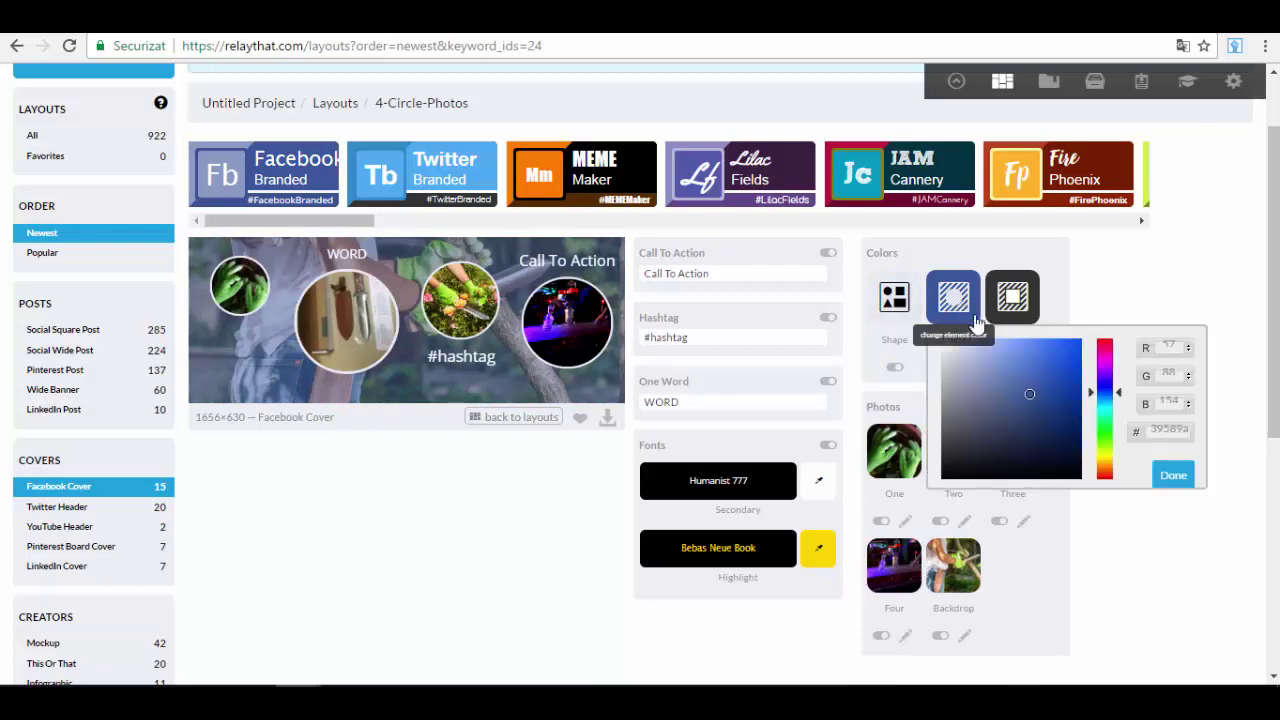
mouse_move(1037, 374)
left_mouse_down()
mouse_move(1037, 351)
mouse_move(1022, 418)
left_mouse_up()
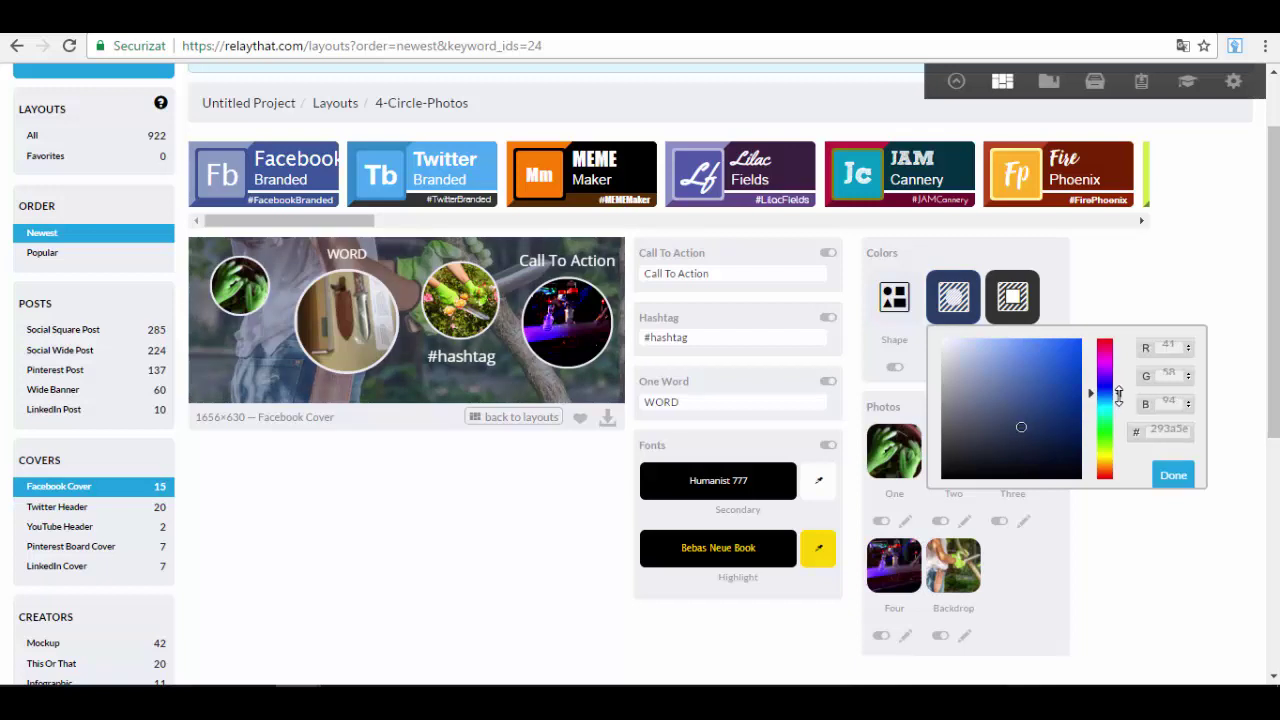
left_click_drag(1118, 396, 1121, 432)
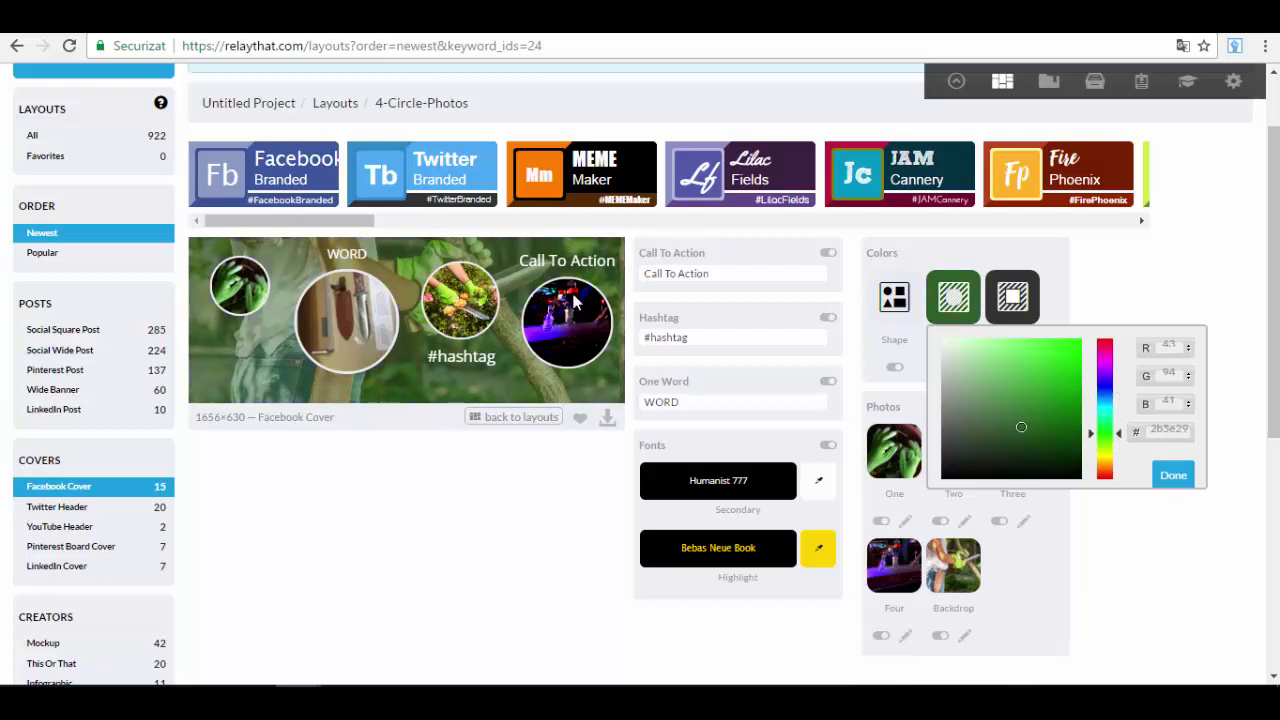
left_click(1174, 476)
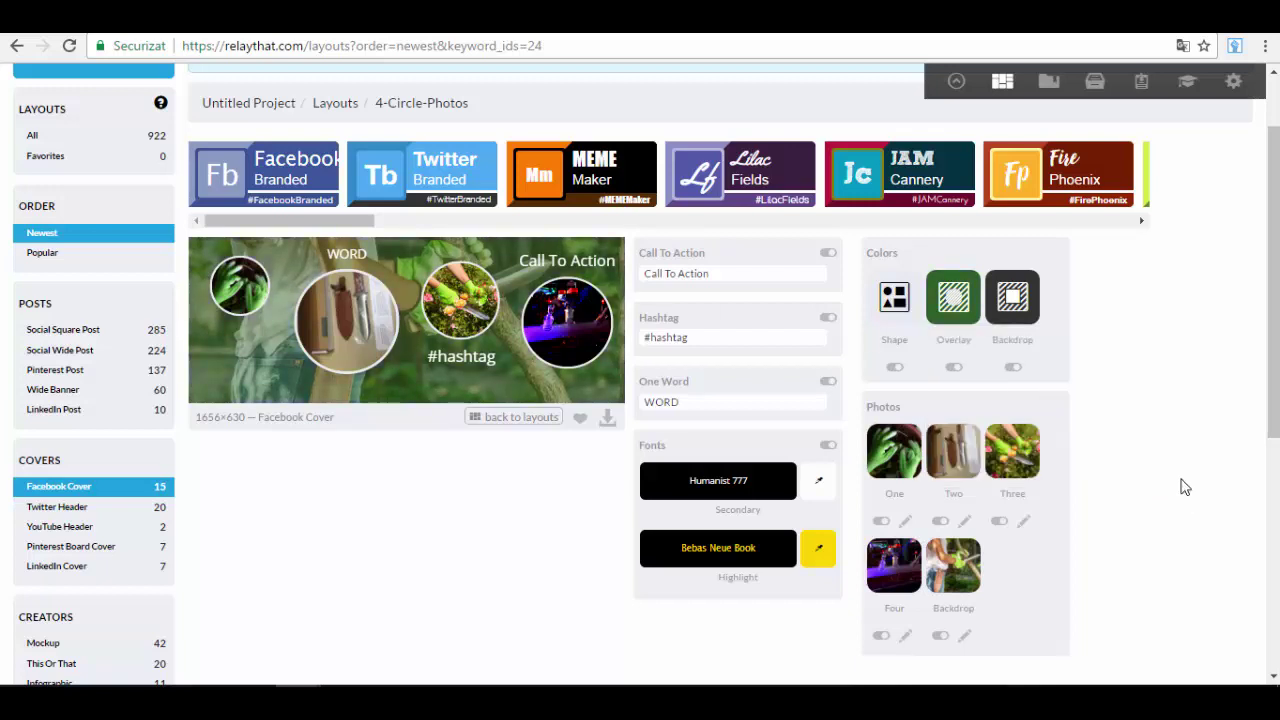
Change the Backdrop colour to the light turquoise 58cccc
left_click(1022, 314)
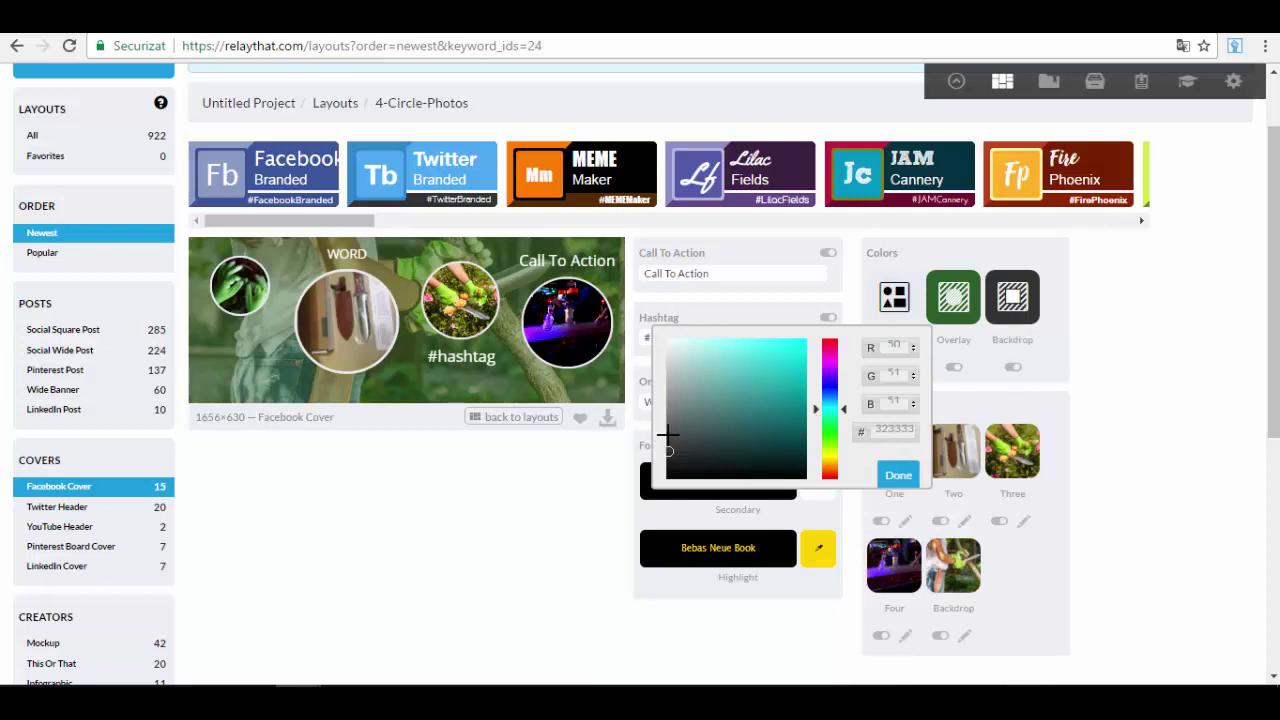
mouse_move(667, 433)
left_mouse_down()
mouse_move(723, 348)
mouse_move(774, 443)
left_mouse_up()
mouse_move(737, 389)
left_mouse_down()
mouse_move(706, 349)
mouse_move(726, 440)
mouse_move(746, 367)
left_mouse_up()
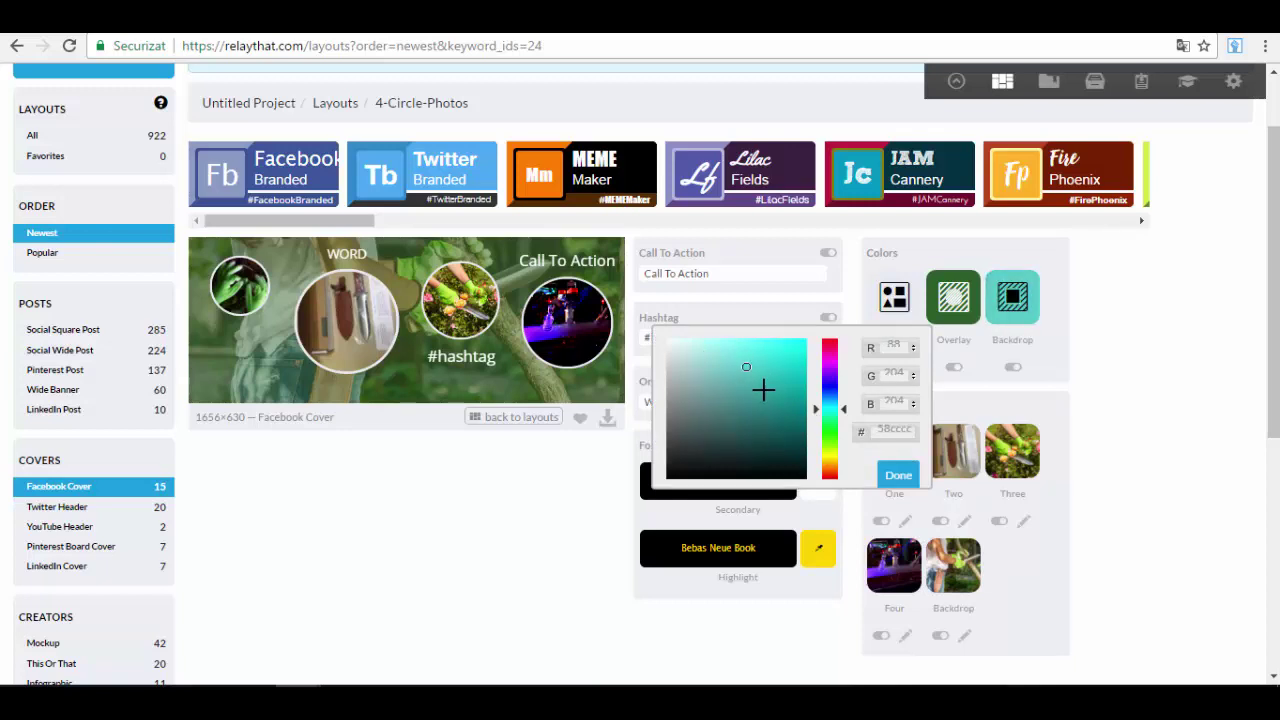
left_click(1153, 454)
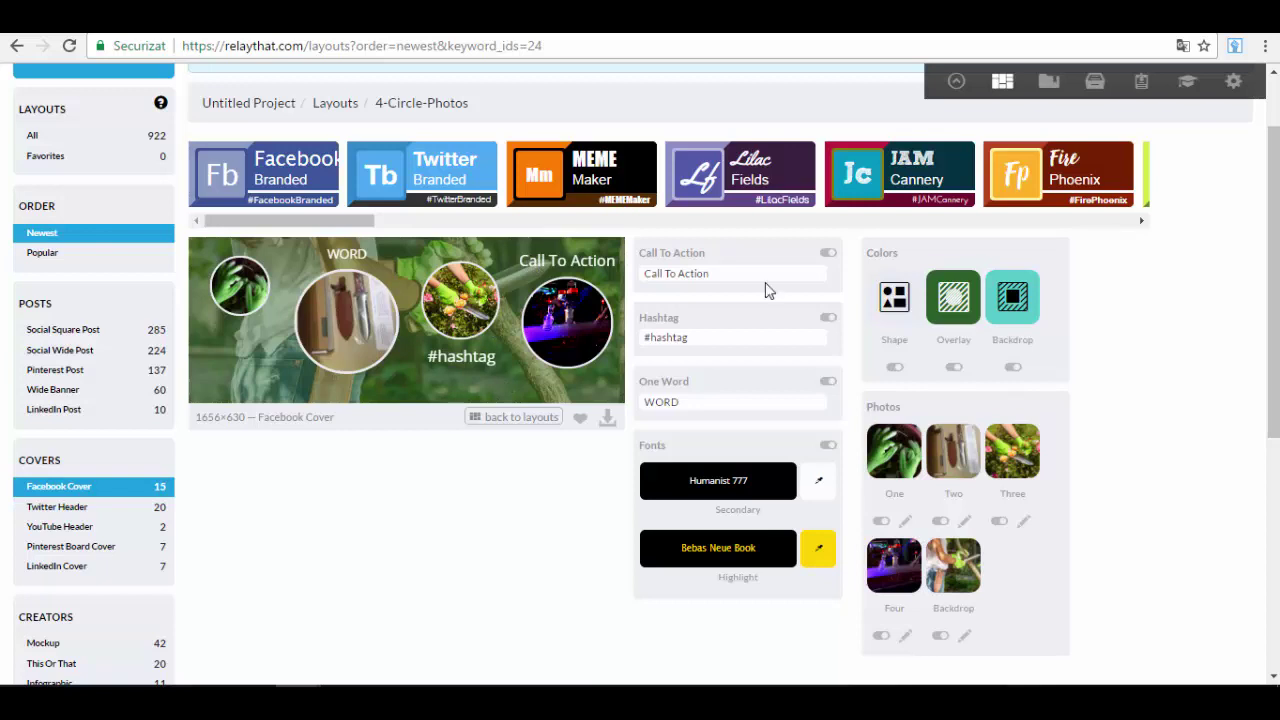
Replace the Call To Action text with "Test 1"
left_click(739, 268)
left_click_drag(731, 270, 640, 274)
type("Test 1")
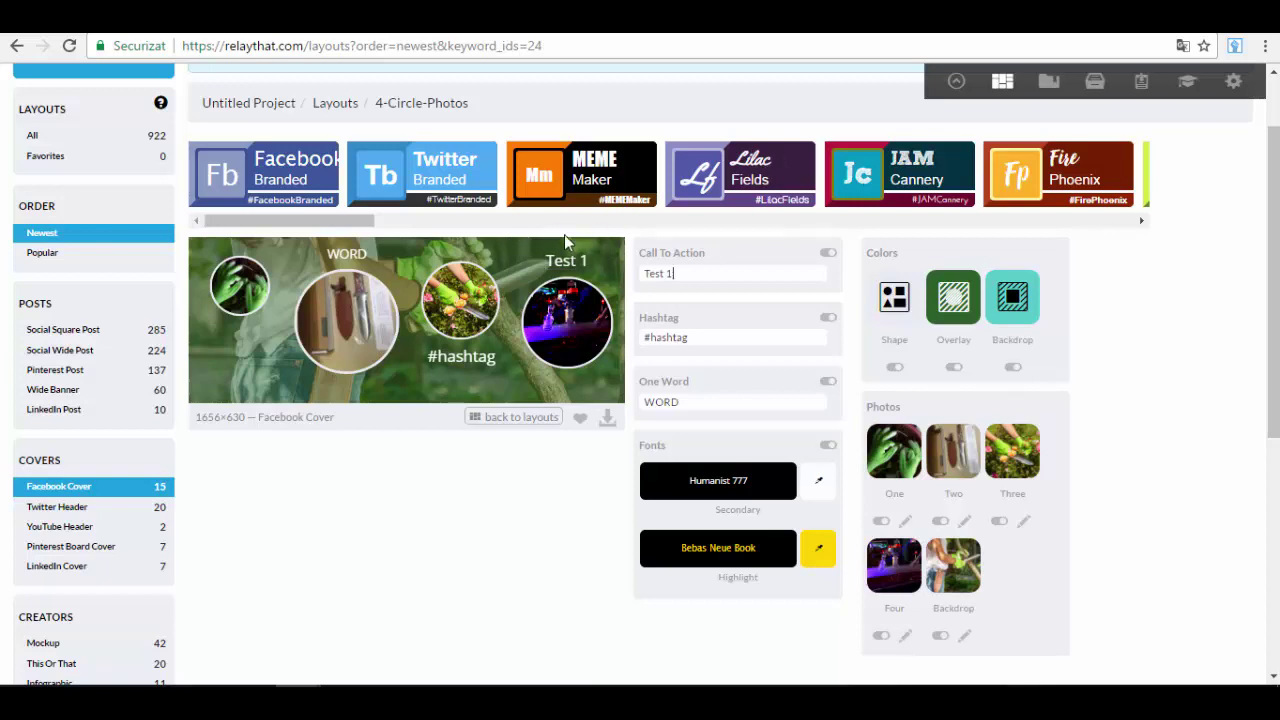
left_click(686, 337)
scroll(709, 360, "down", 1)
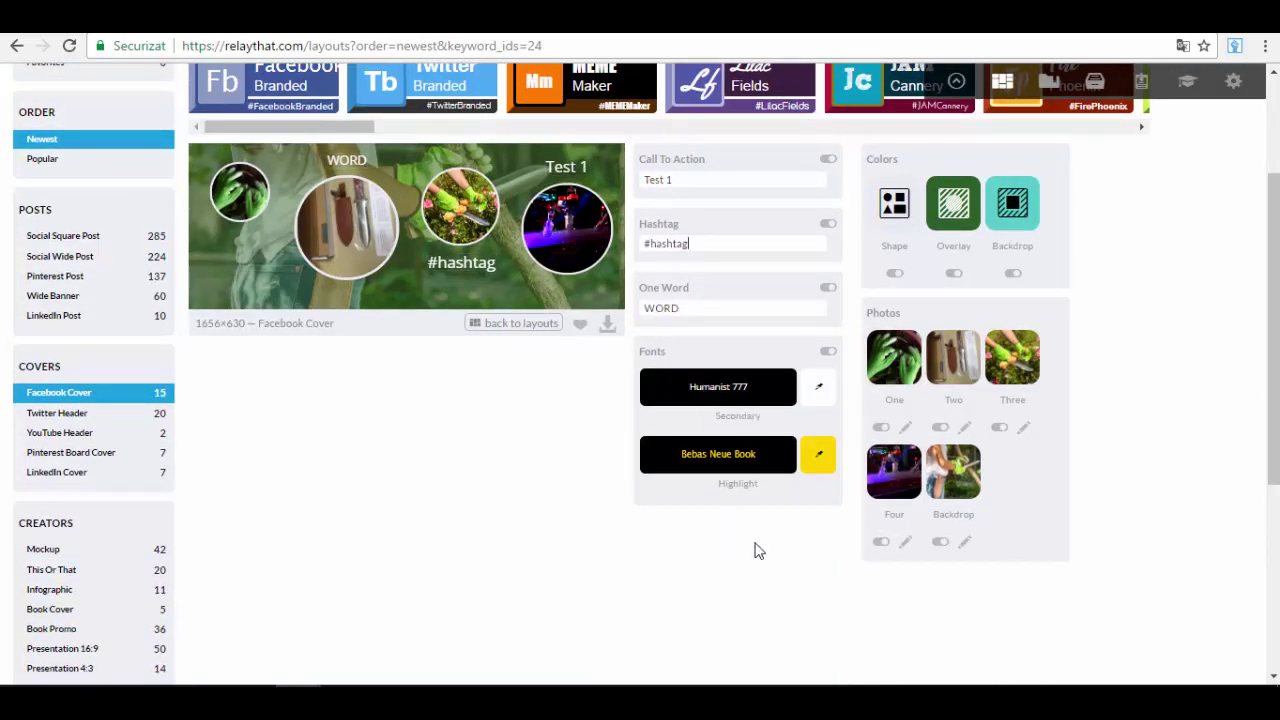
scroll(565, 495, "up", 2)
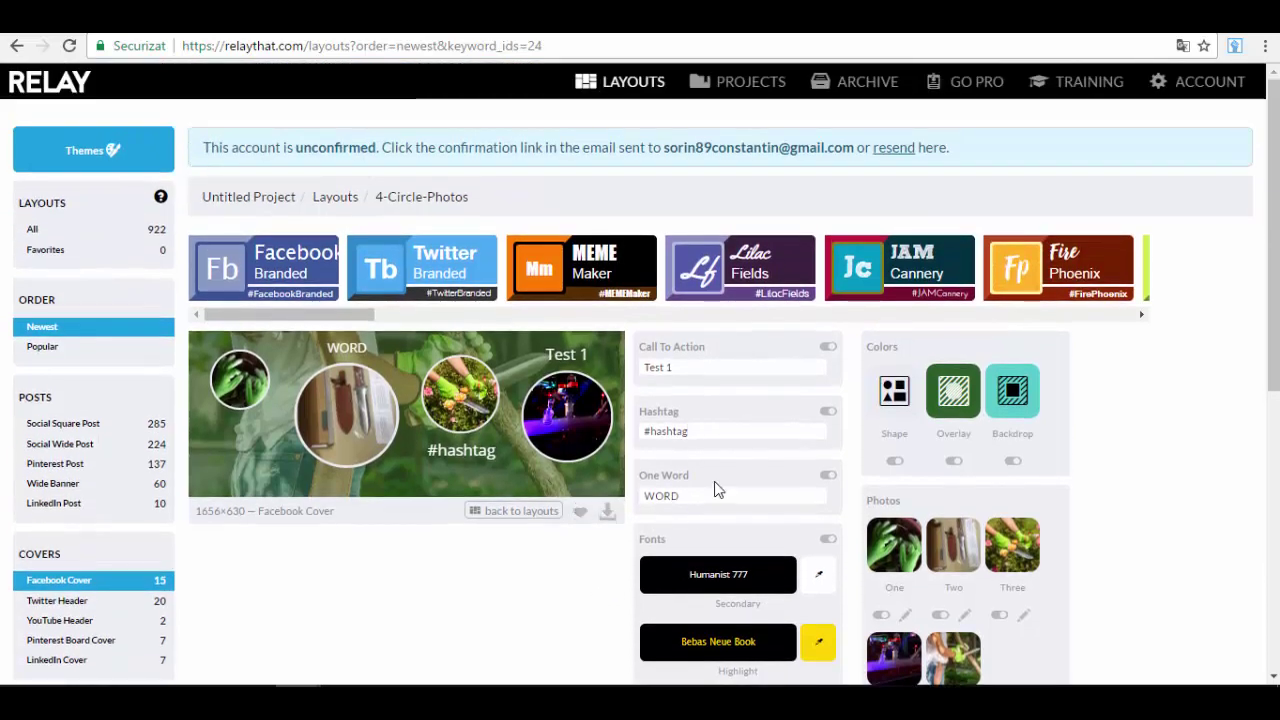
scroll(738, 475, "down", 2)
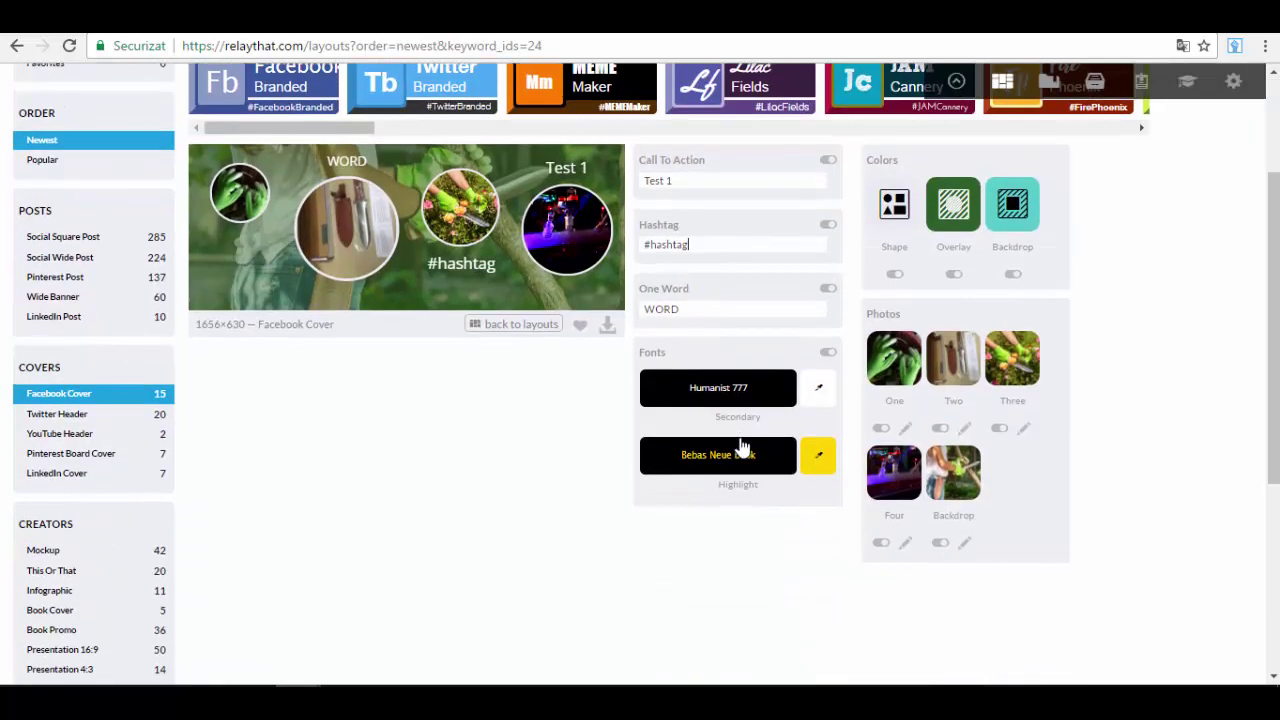
scroll(738, 475, "up", 1)
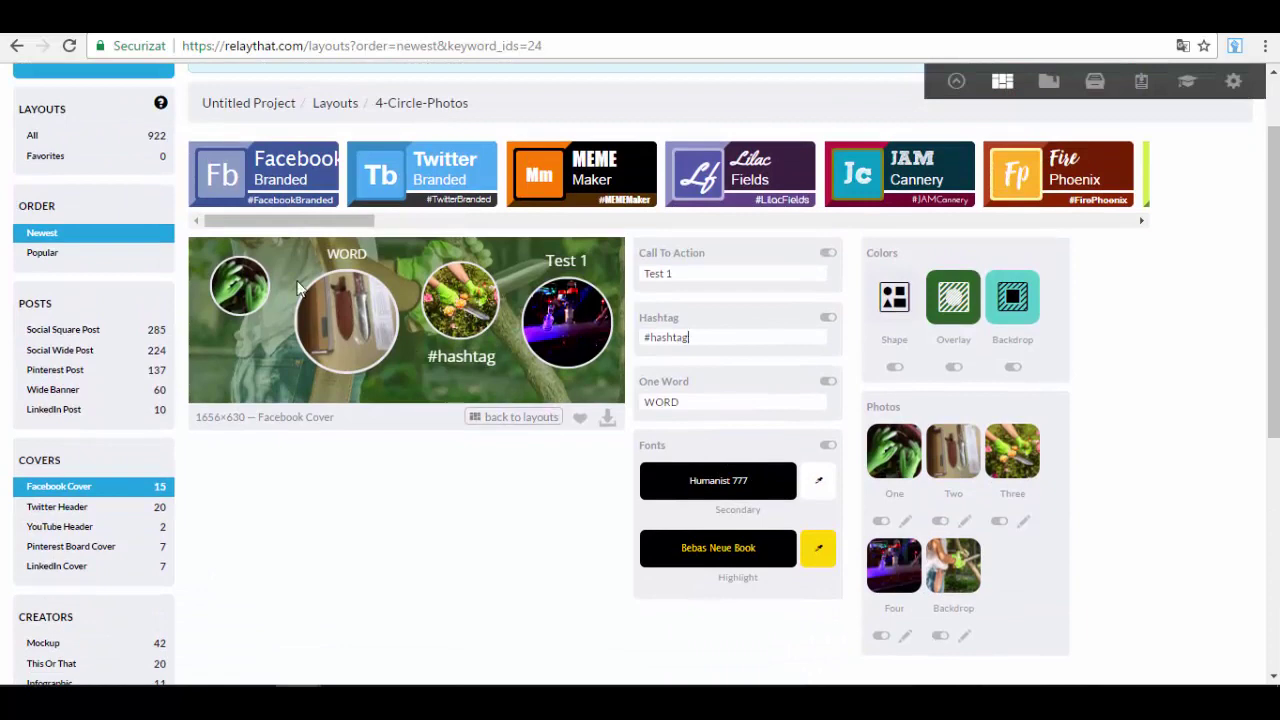
Apply the JAM Cannery theme, replacing all current fonts and colours in the untitled project
scroll(877, 423, "up", 1)
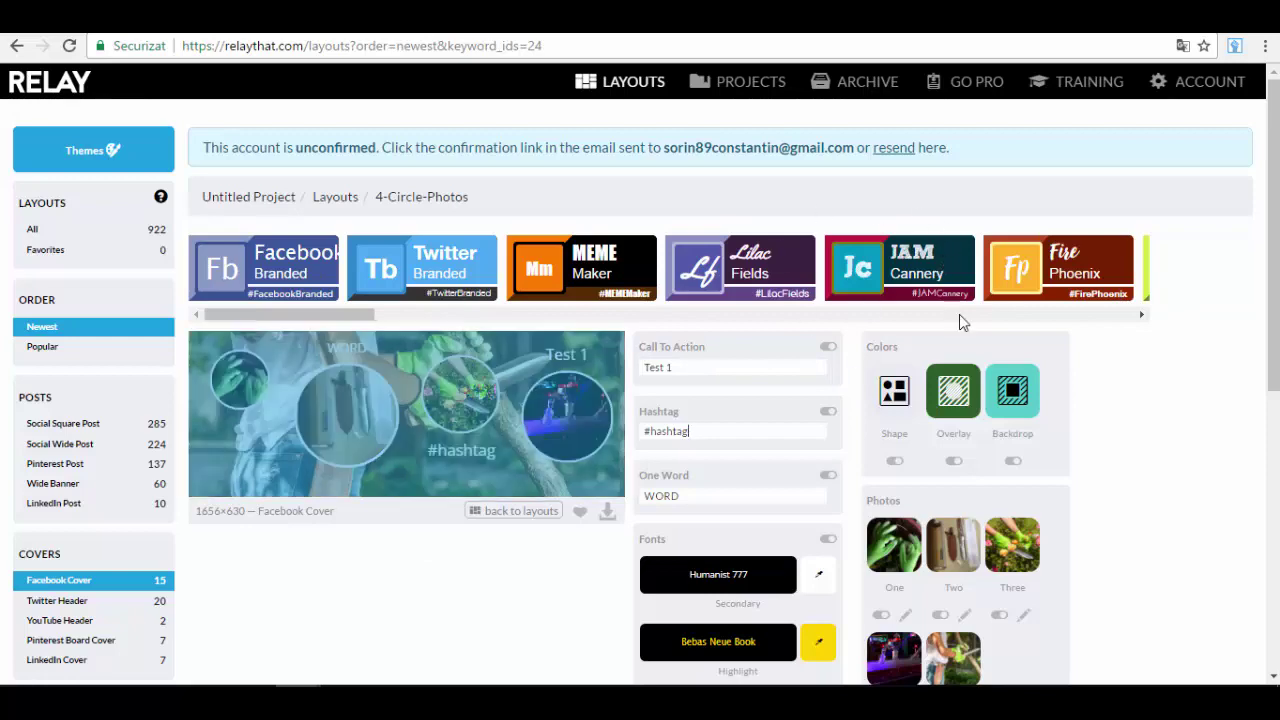
left_click(946, 261)
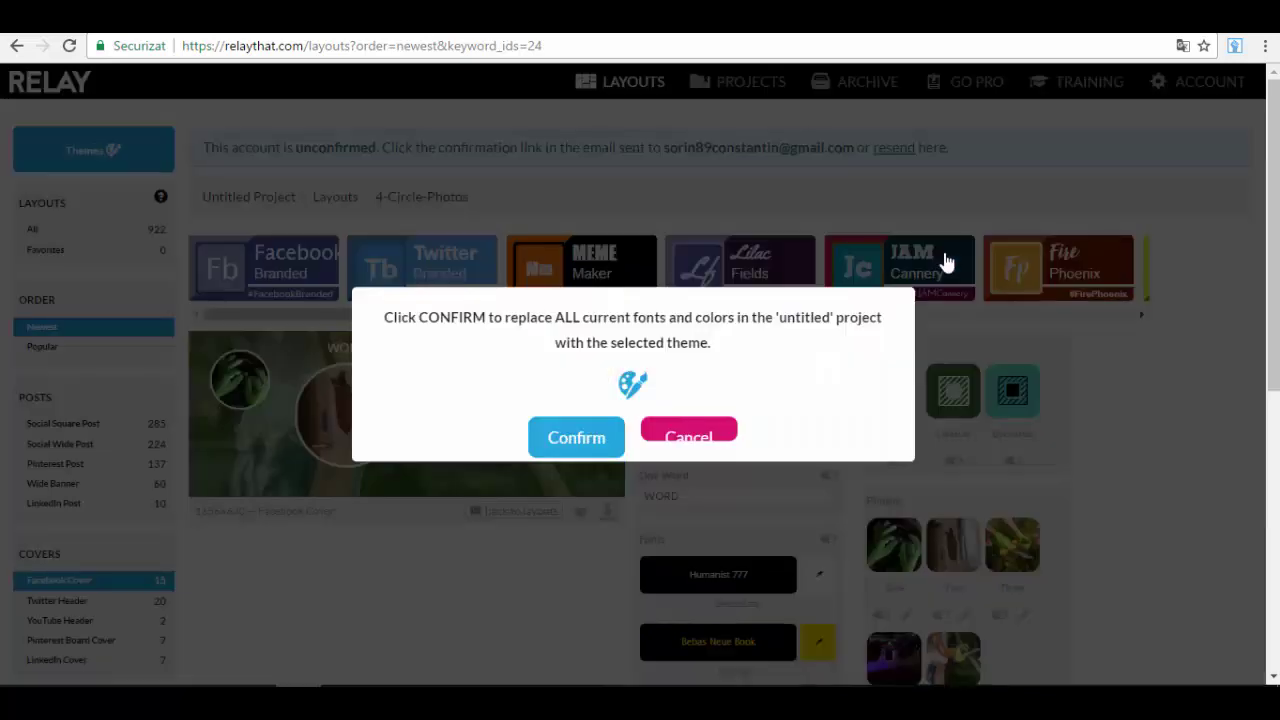
left_click(572, 440)
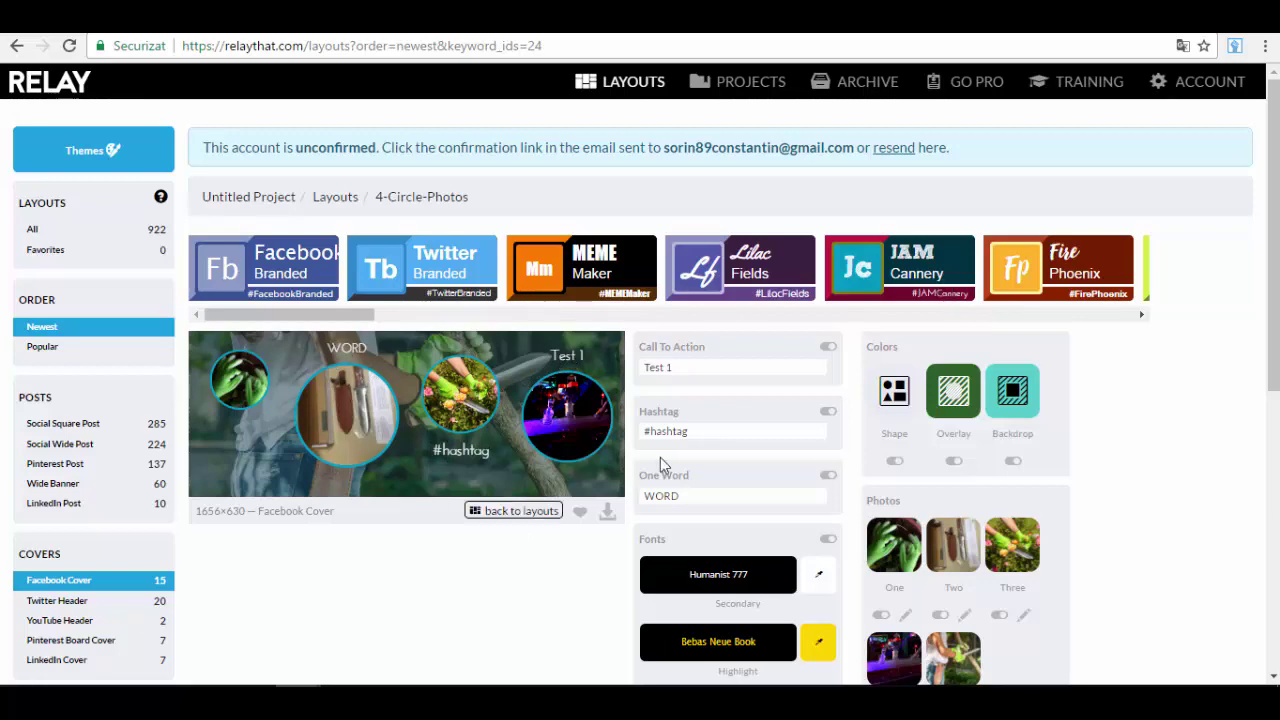
Download the customised 4-Circle-Photos Facebook cover as a PNG, view the downloaded image and close it
scroll(602, 430, "down", 2)
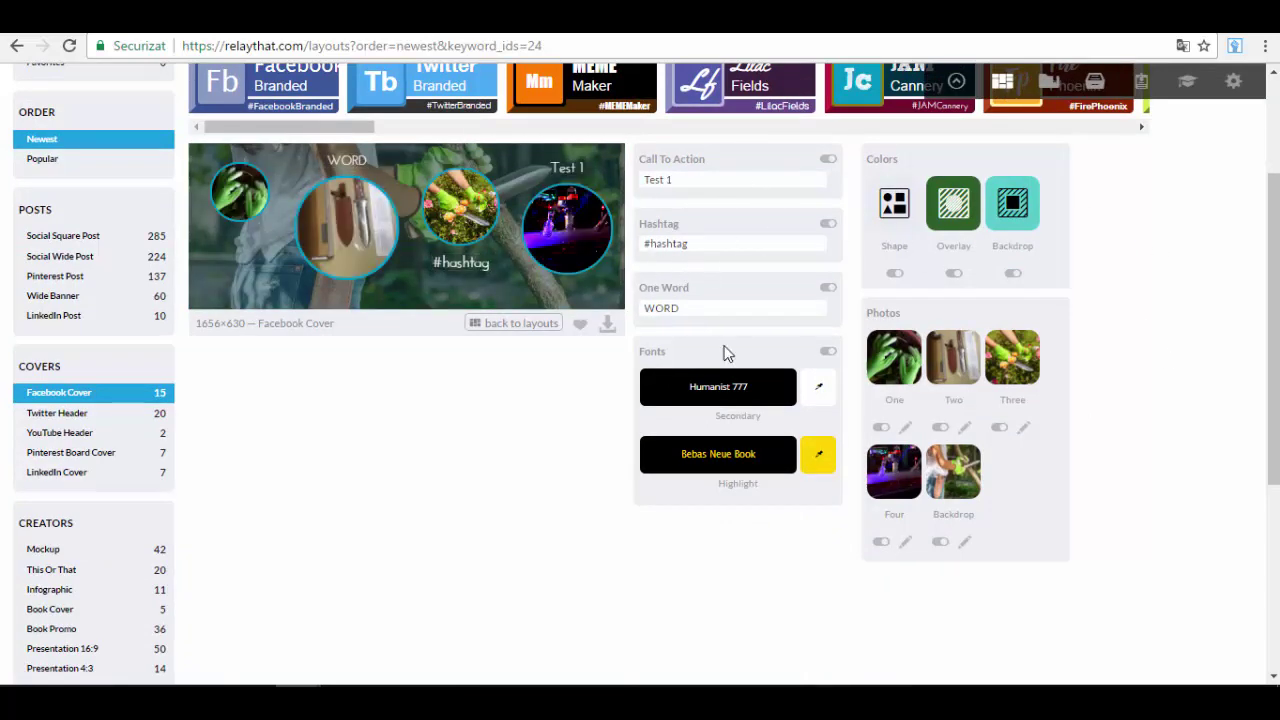
scroll(727, 352, "up", 2)
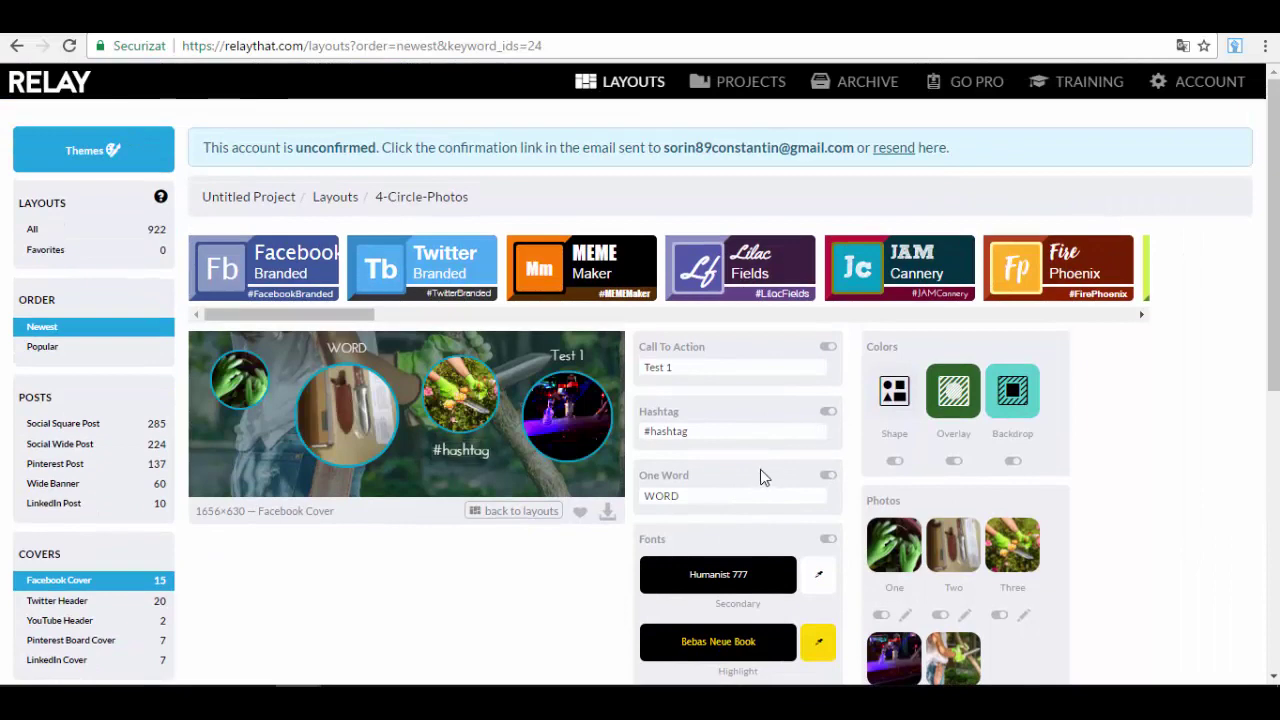
scroll(820, 468, "down", 1)
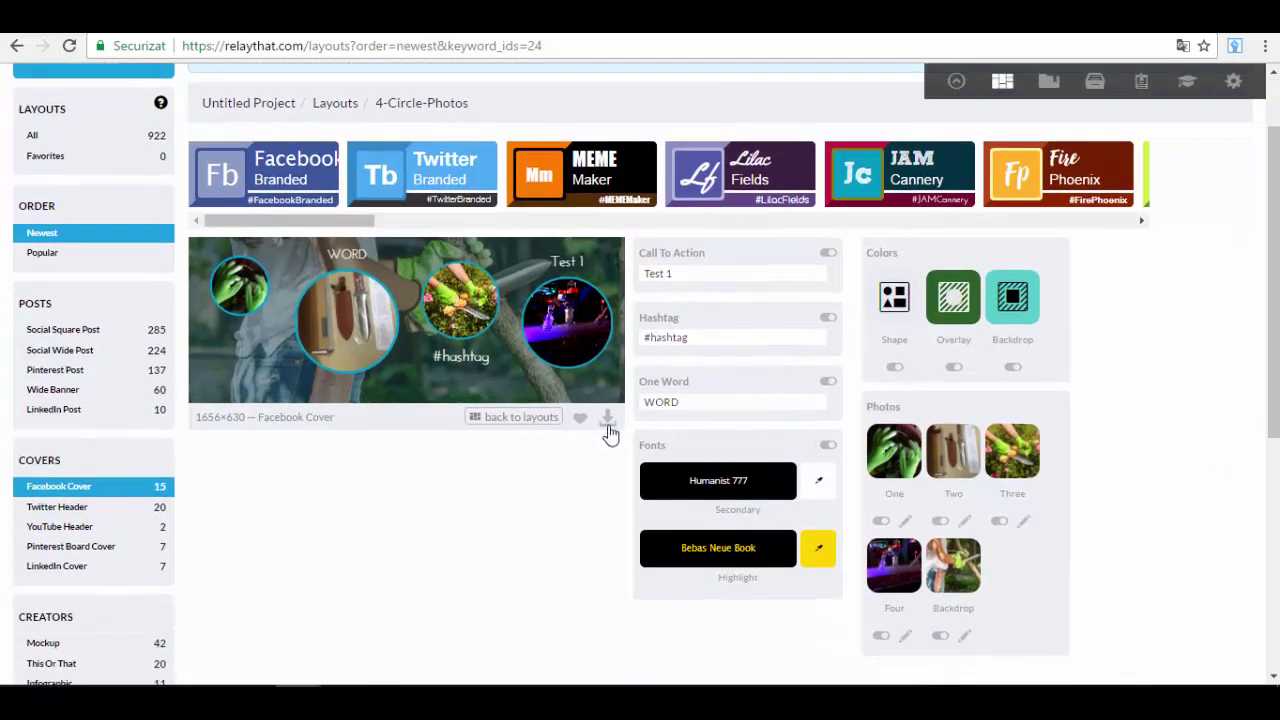
scroll(645, 403, "up", 1)
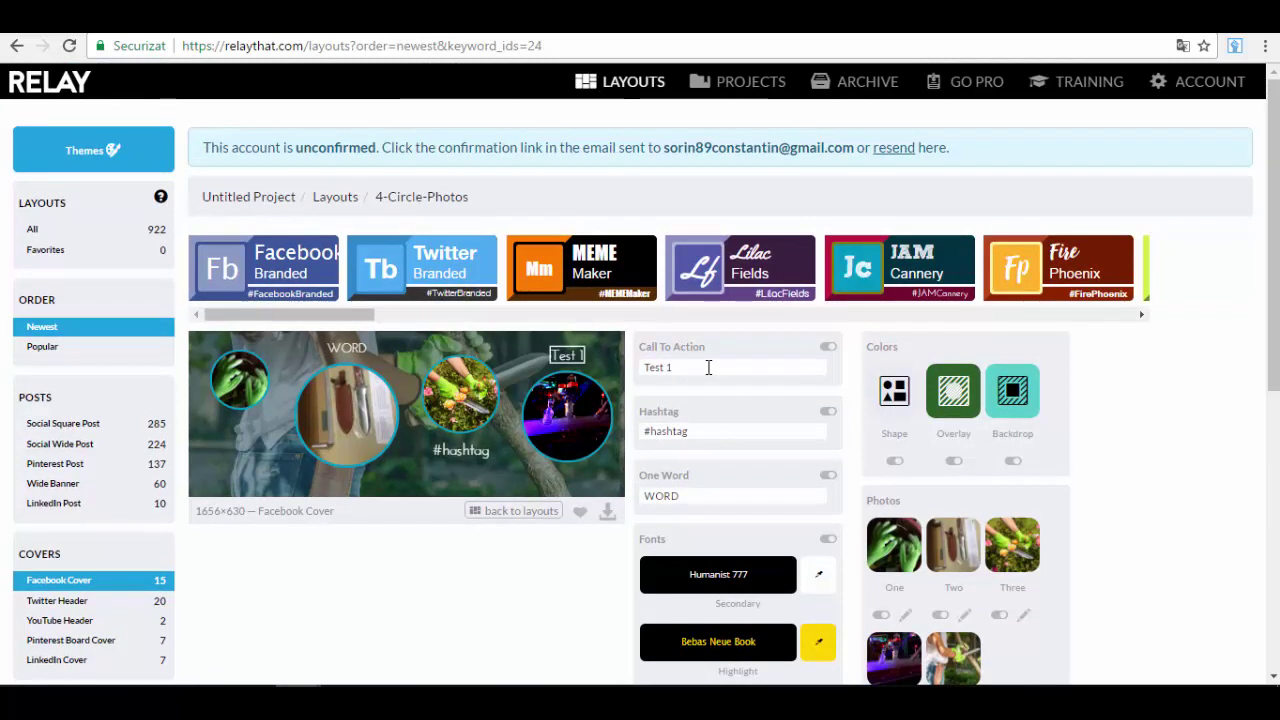
left_click(606, 515)
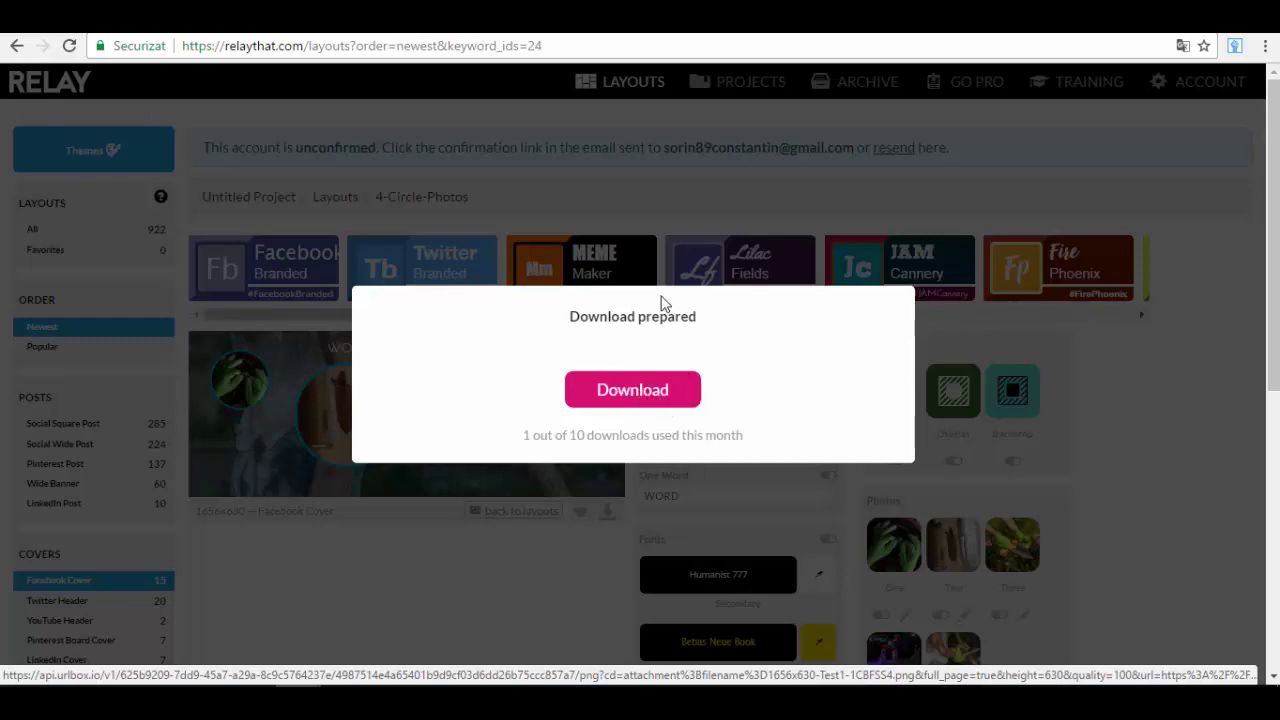
left_click(668, 397)
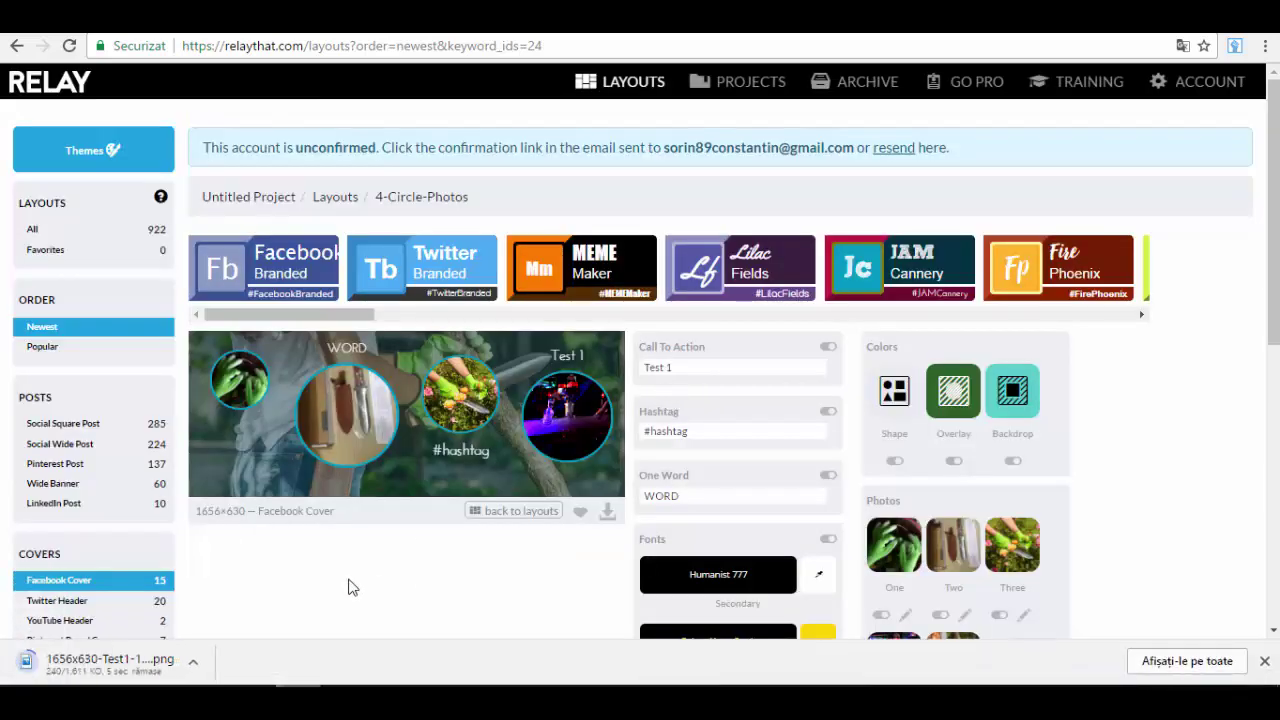
left_click(137, 665)
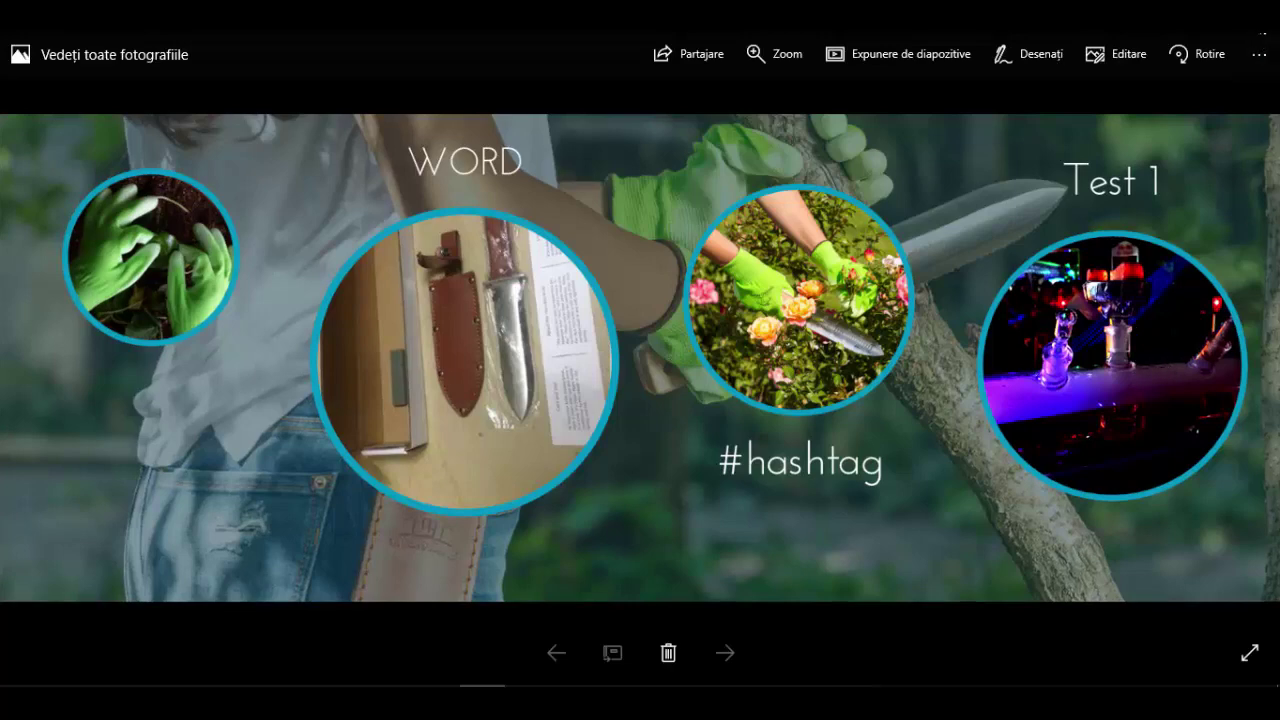
left_click(1262, 12)
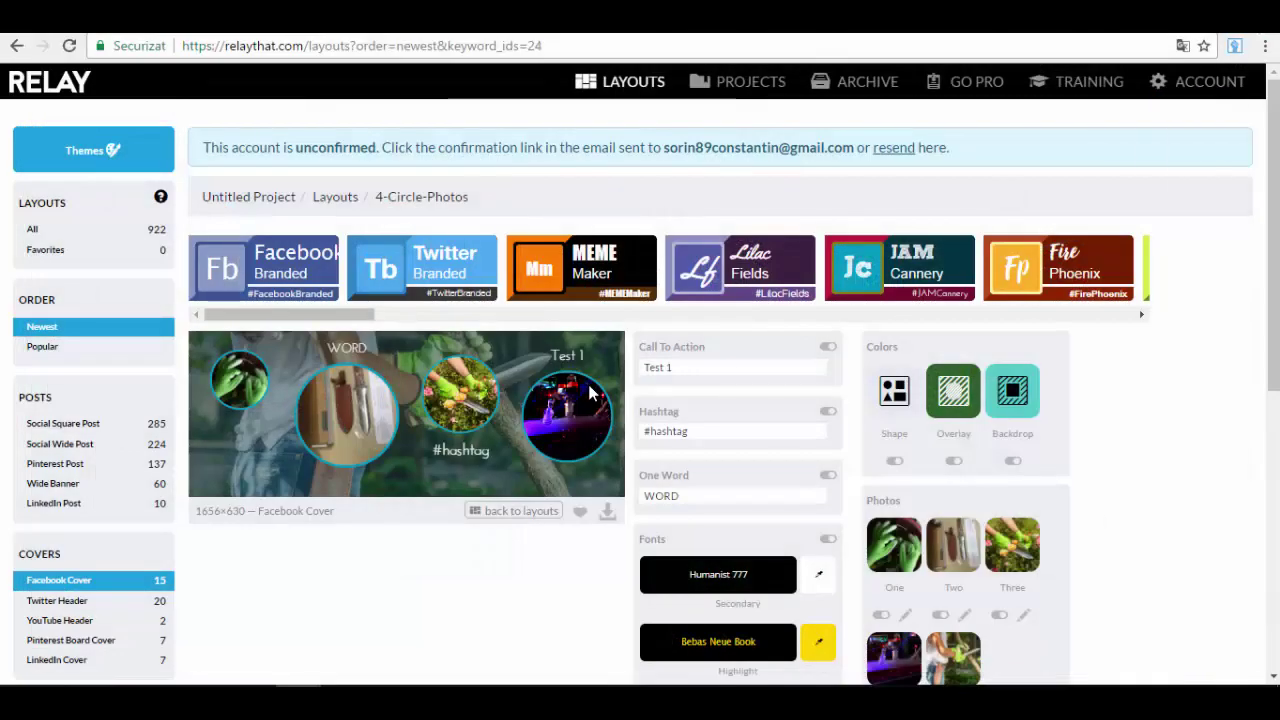
Show the Social Square Post layouts and look through how the project's photos, colours and text are used in them
scroll(337, 406, "down", 2)
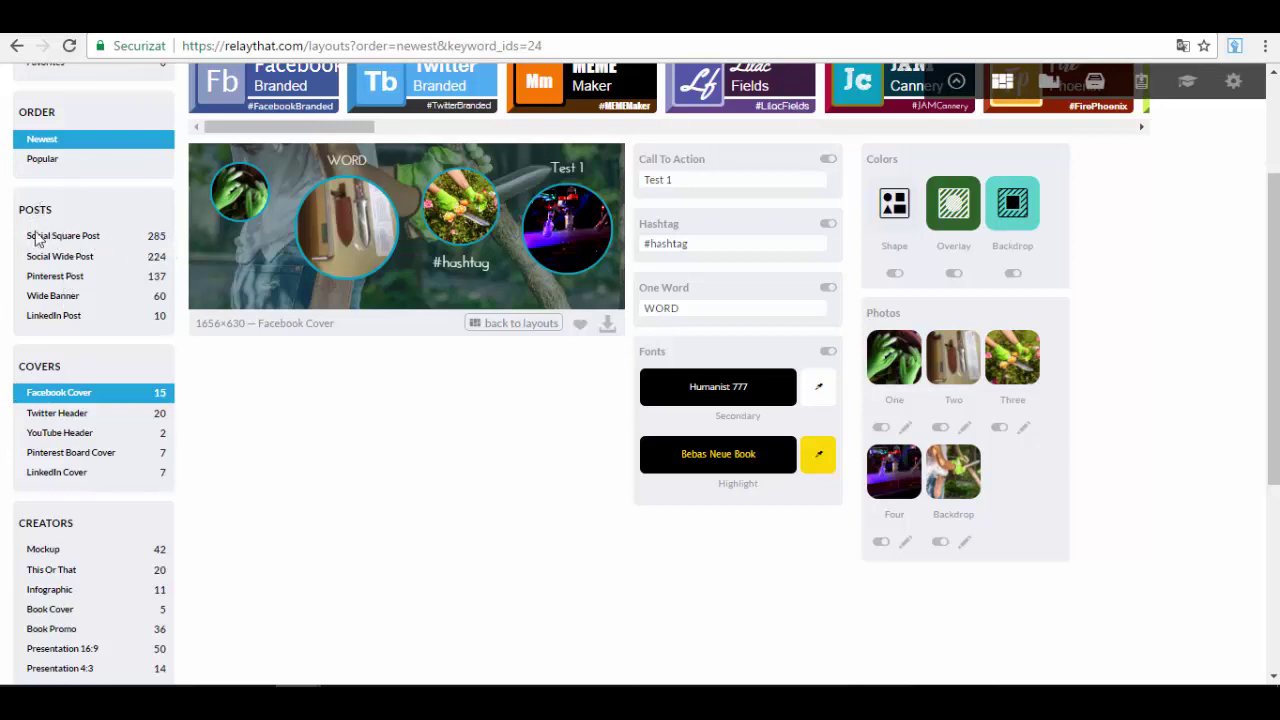
left_click(156, 244)
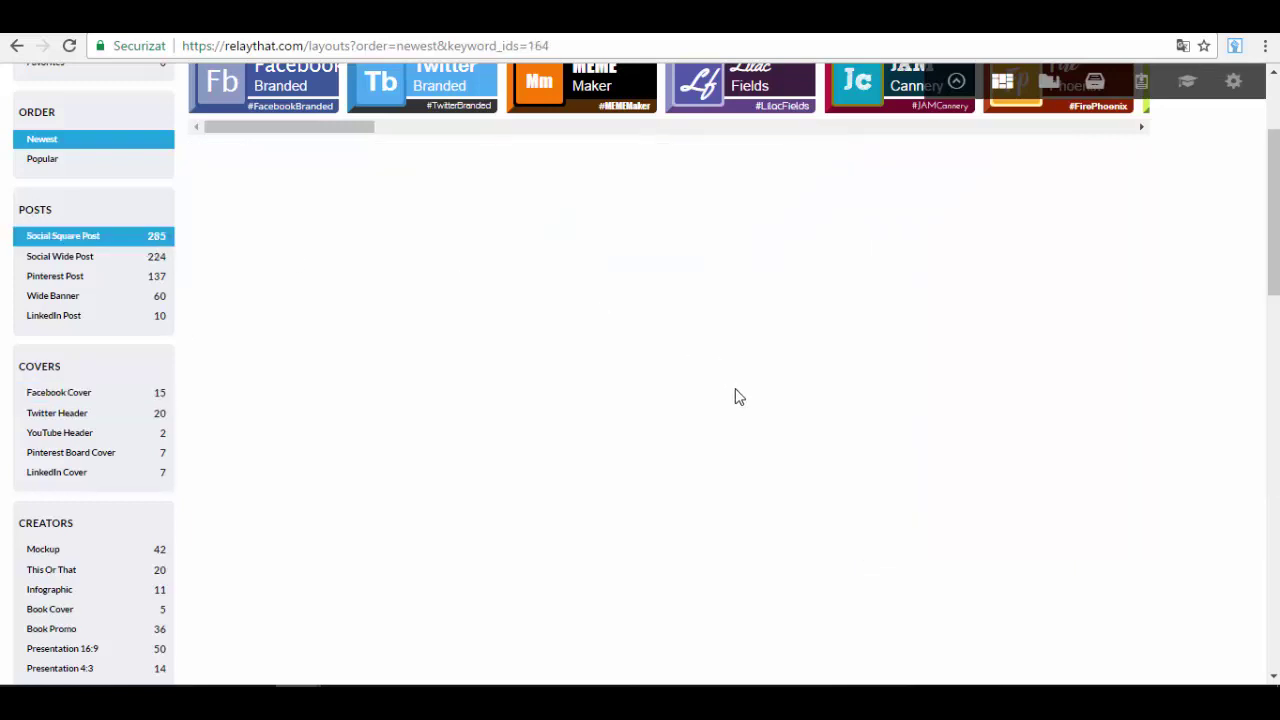
scroll(660, 425, "down", 1)
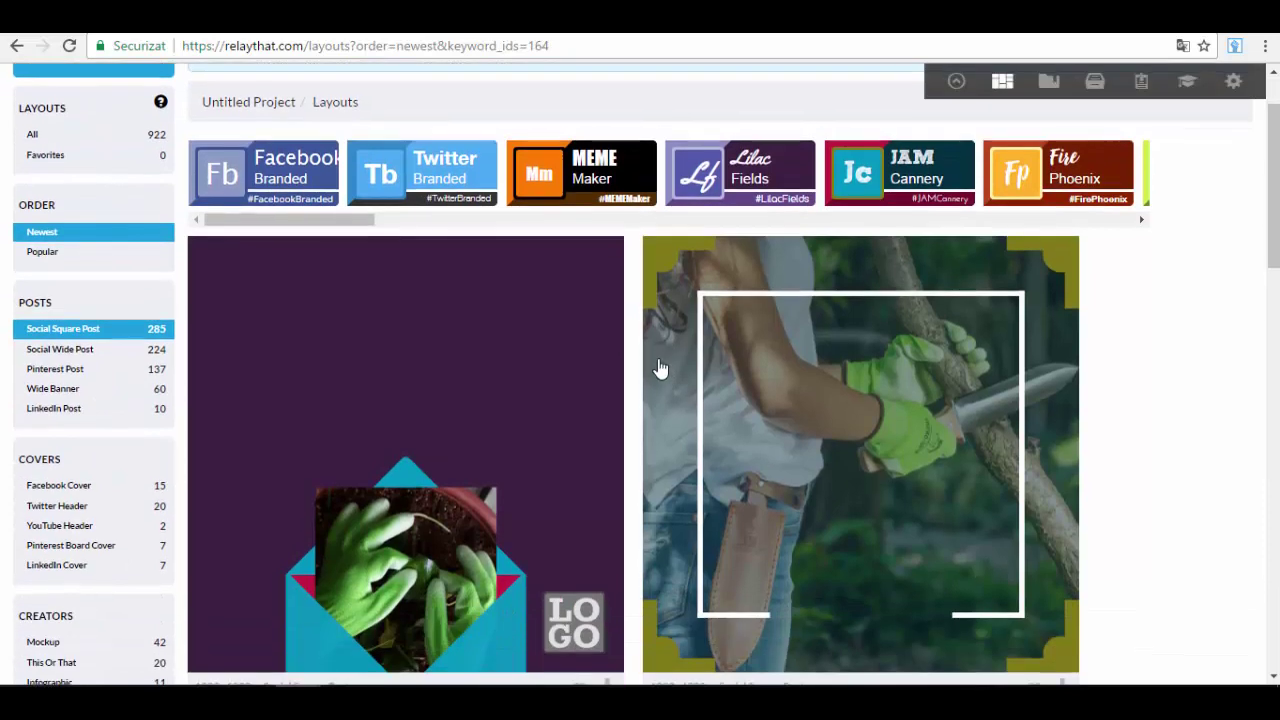
scroll(660, 369, "down", 2)
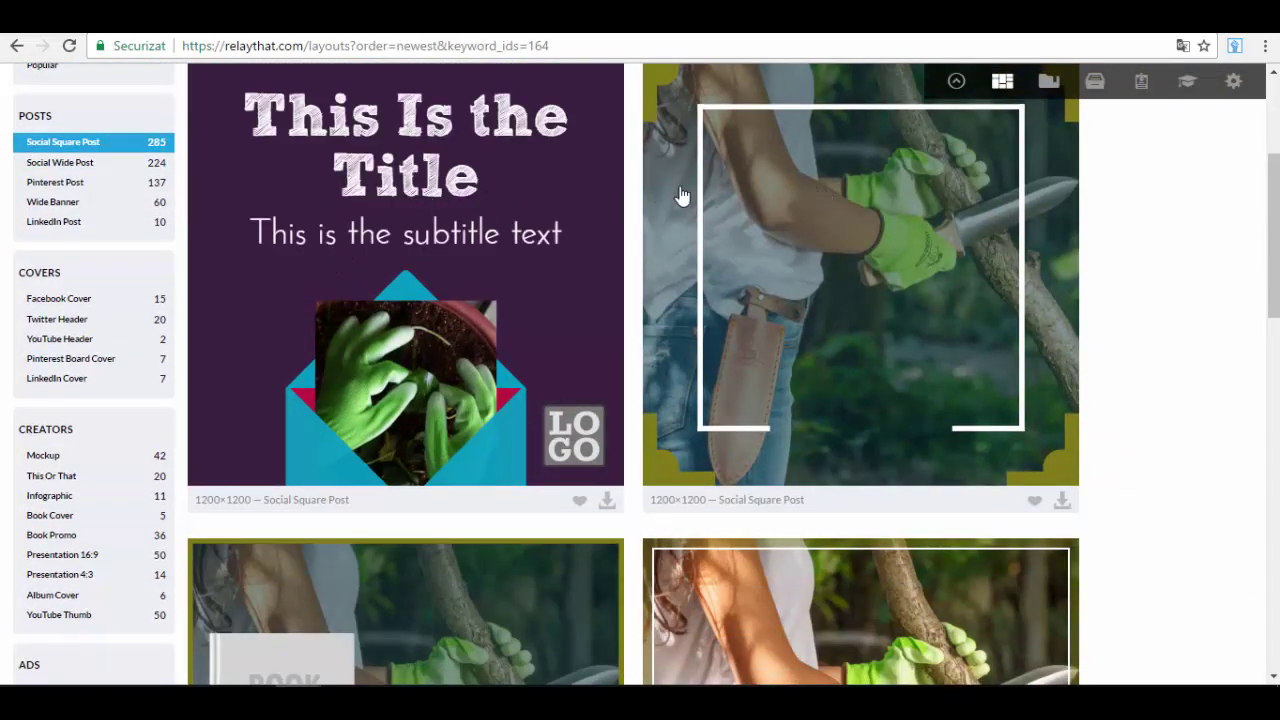
scroll(765, 200, "down", 5)
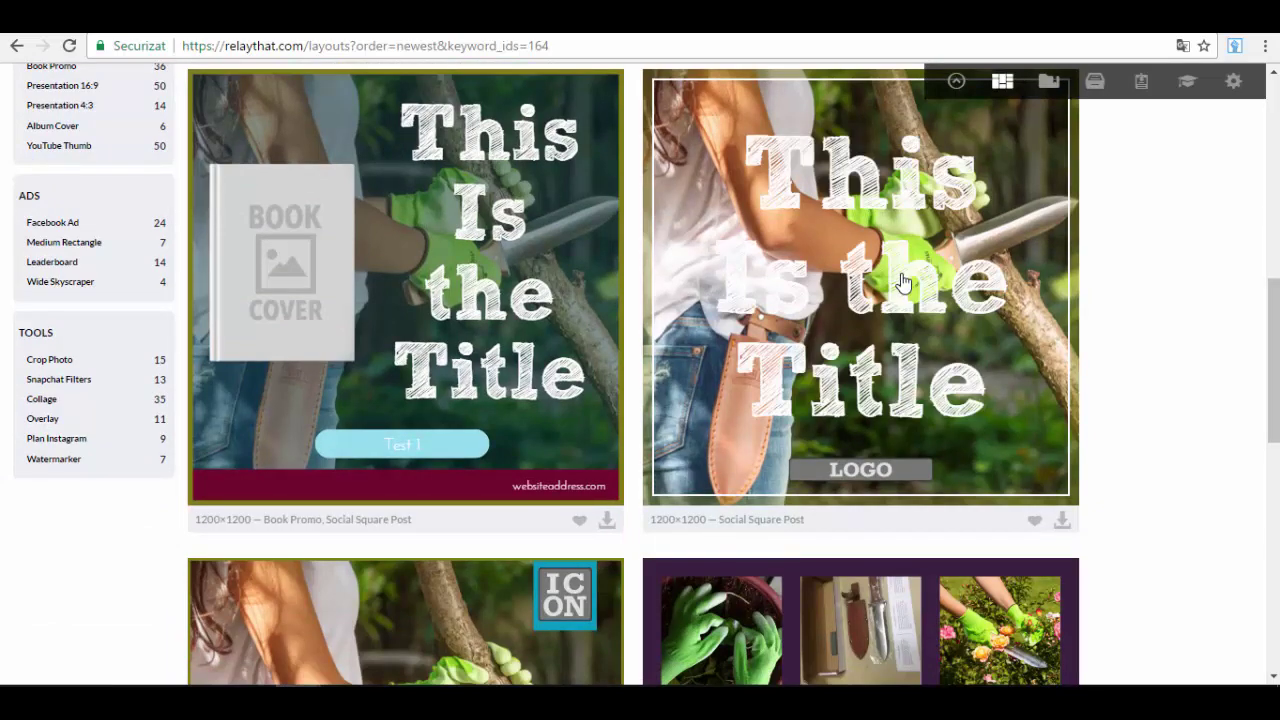
scroll(903, 283, "down", 5)
scroll(555, 283, "up", 2)
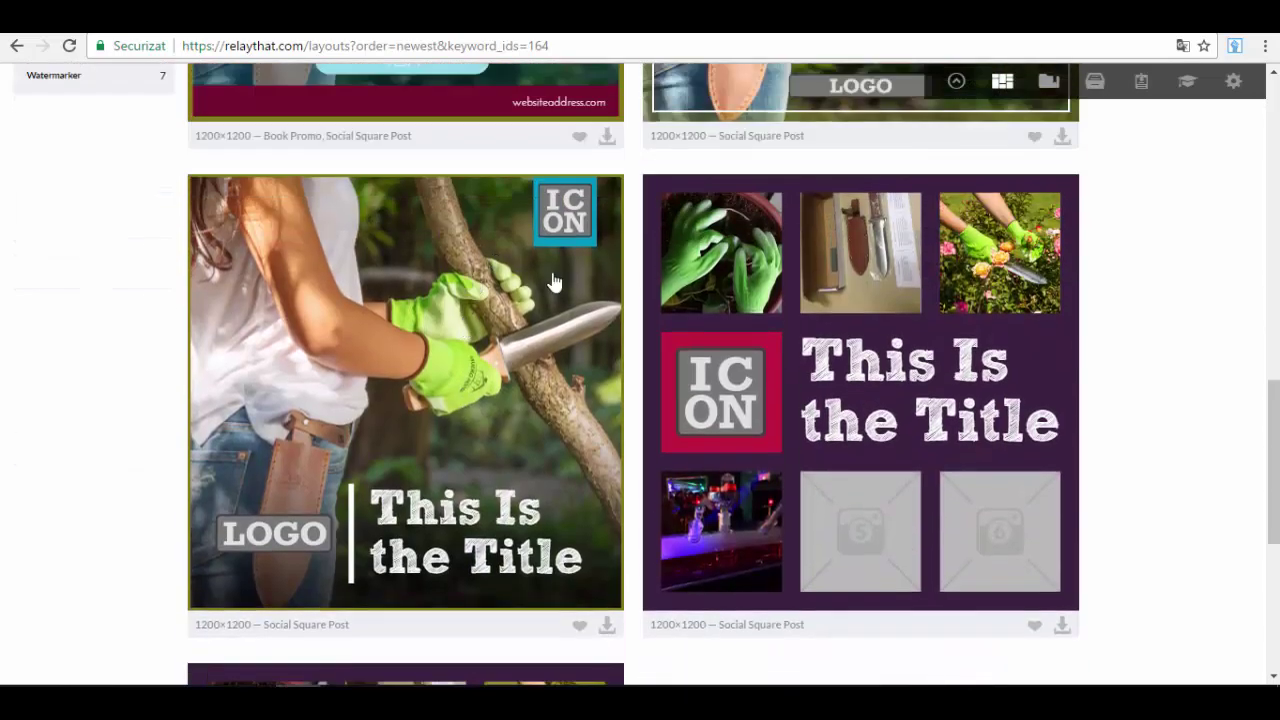
scroll(846, 323, "down", 9)
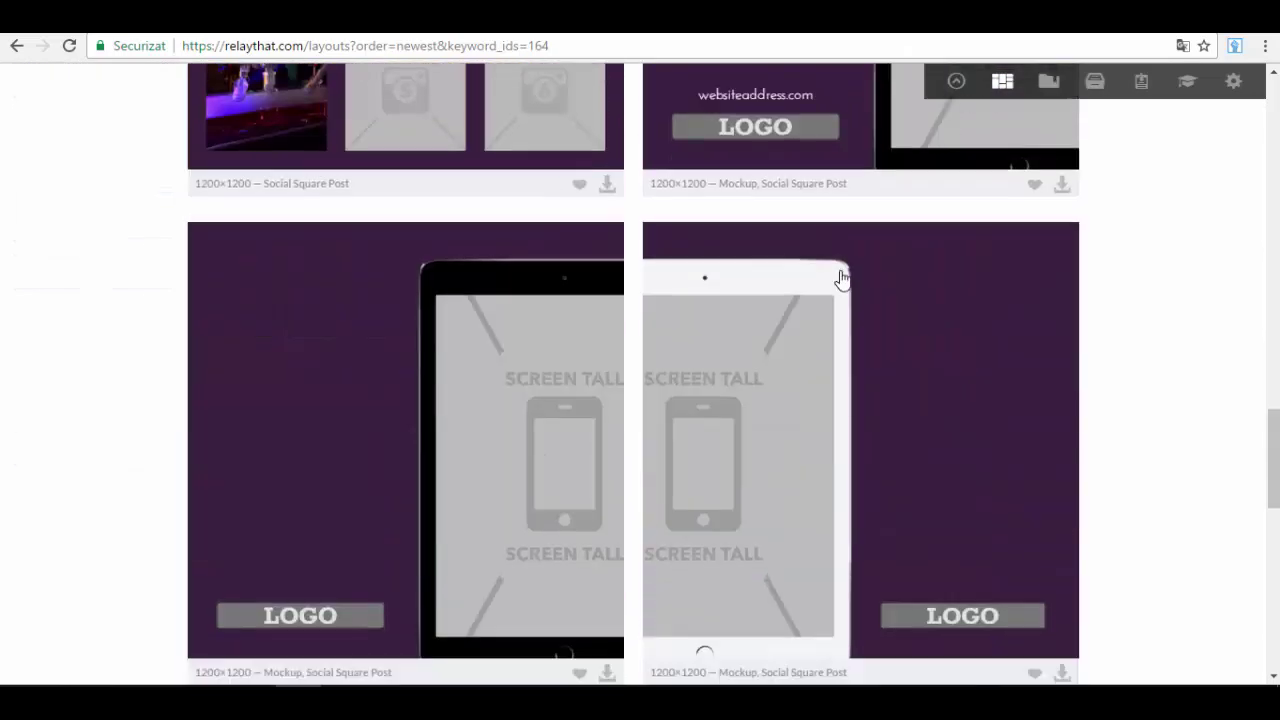
scroll(842, 278, "down", 10)
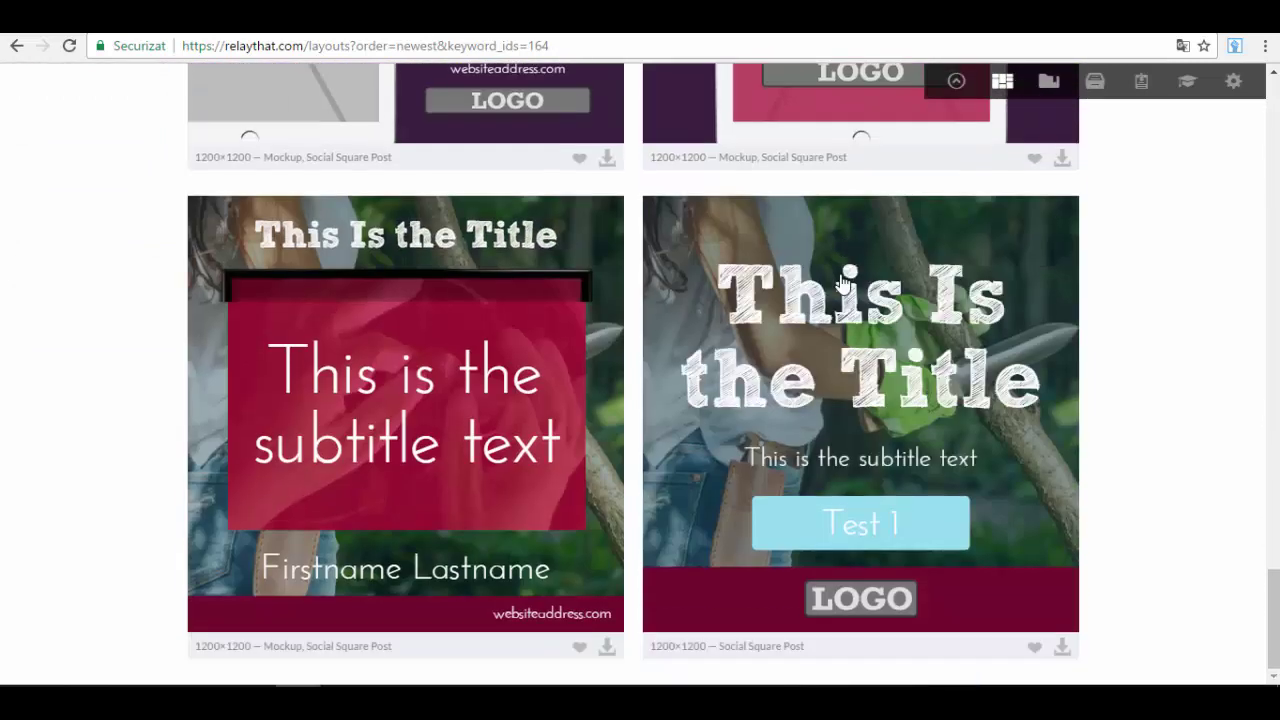
scroll(1249, 440, "down", 4)
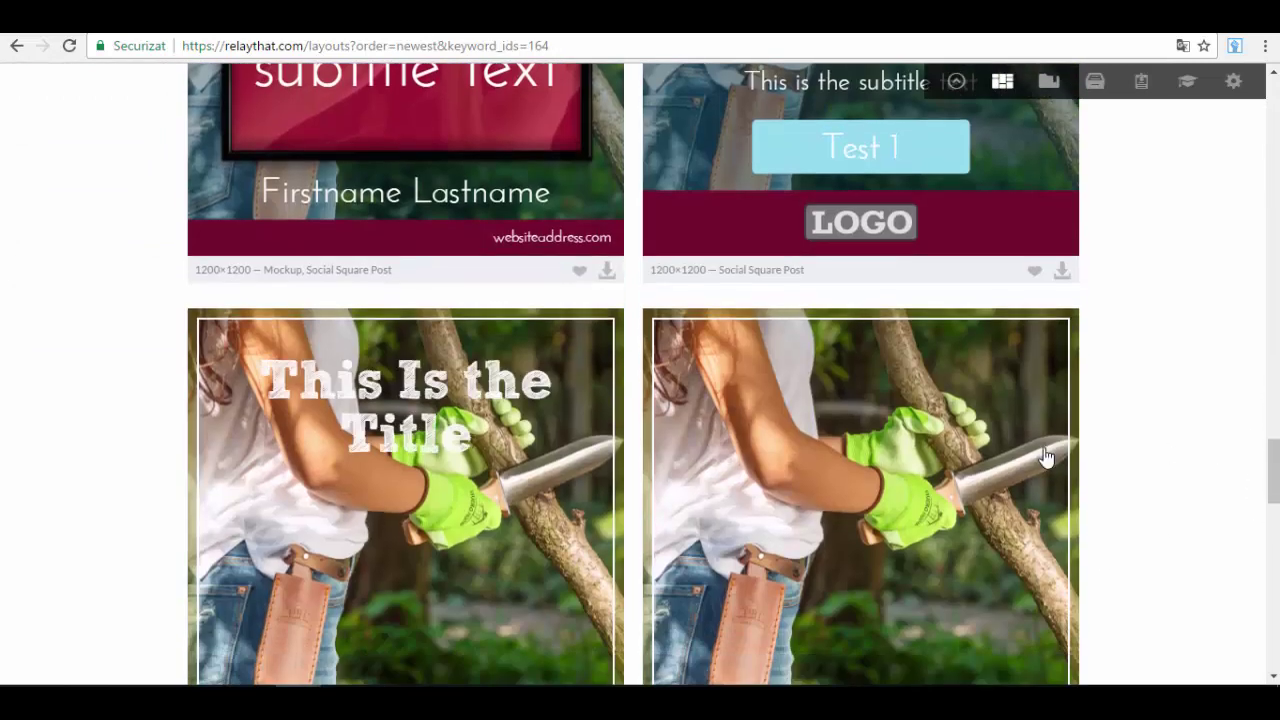
scroll(1197, 400, "down", 11)
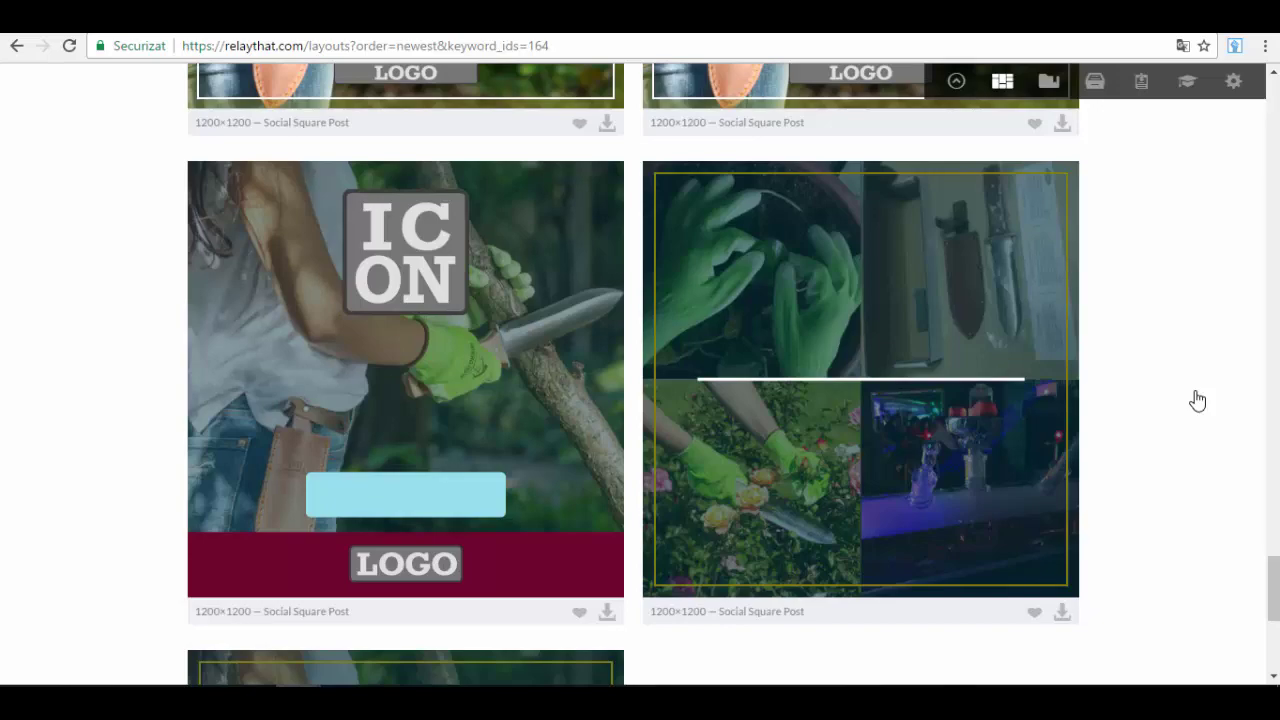
scroll(1197, 400, "down", 5)
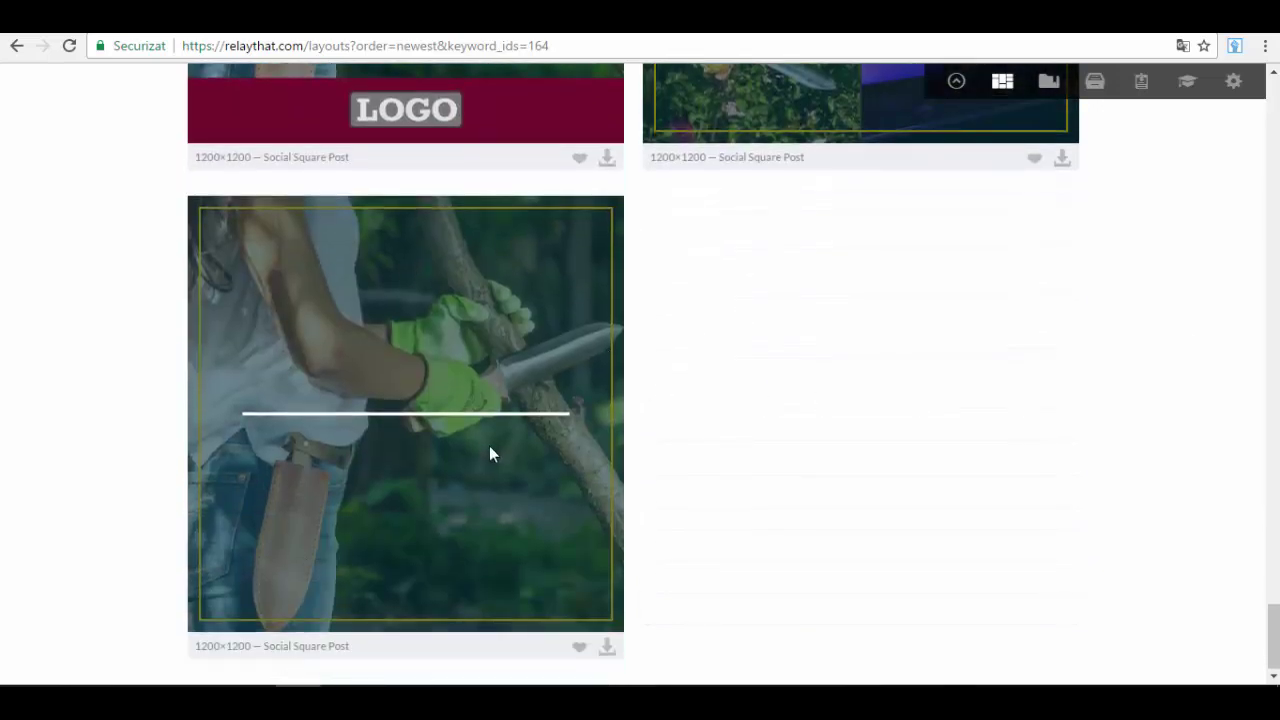
scroll(517, 432, "up", 20)
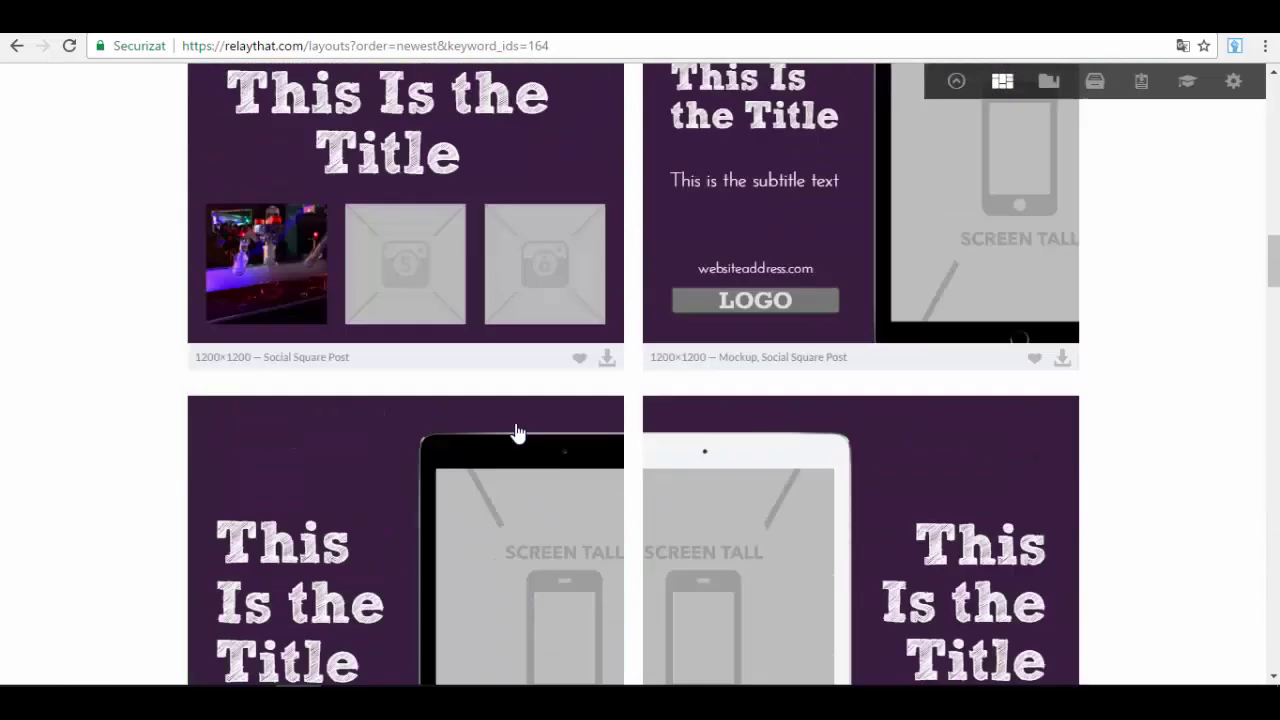
scroll(517, 432, "up", 2)
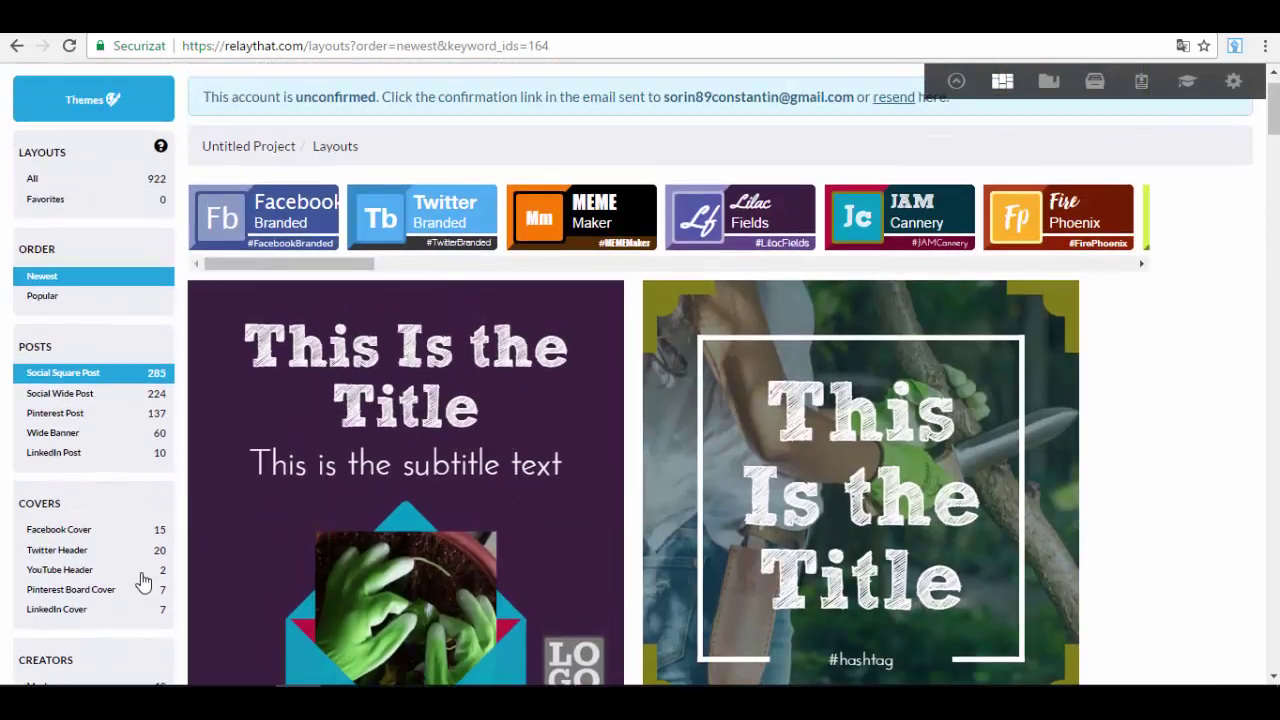
Show the Mockup layouts in the Creators category and look through the available designs
scroll(78, 423, "down", 1)
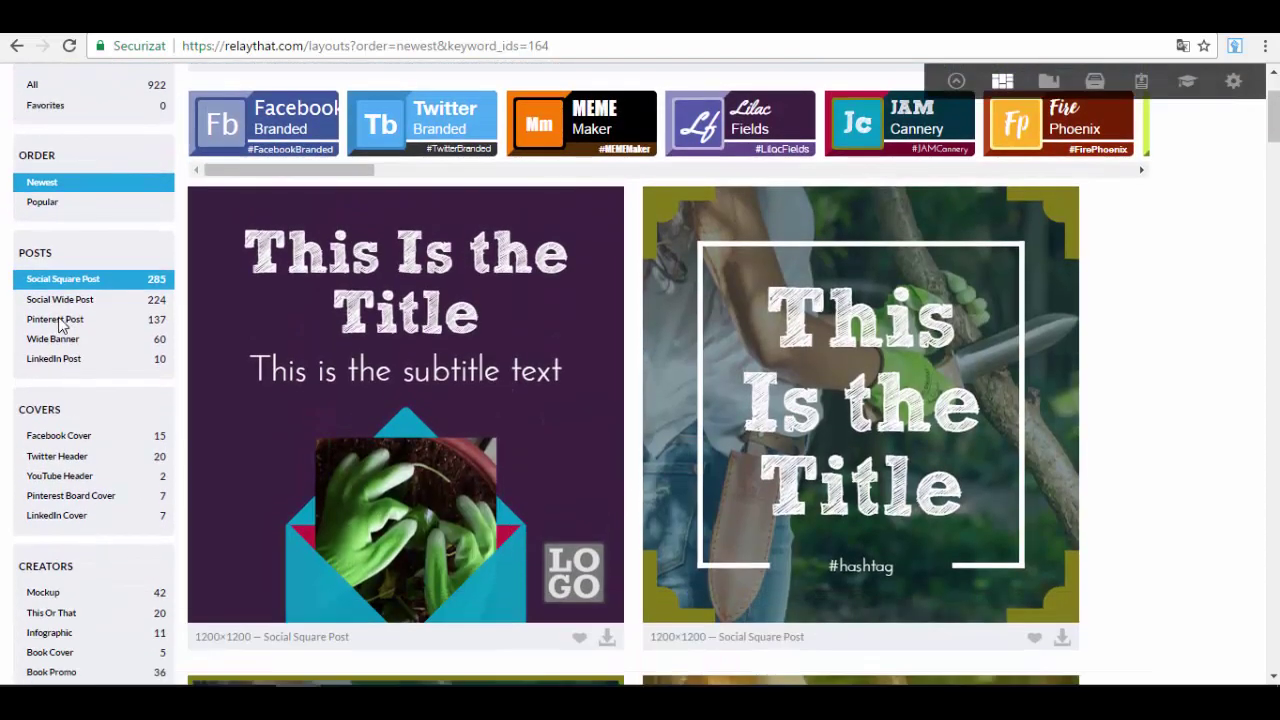
scroll(78, 443, "down", 1)
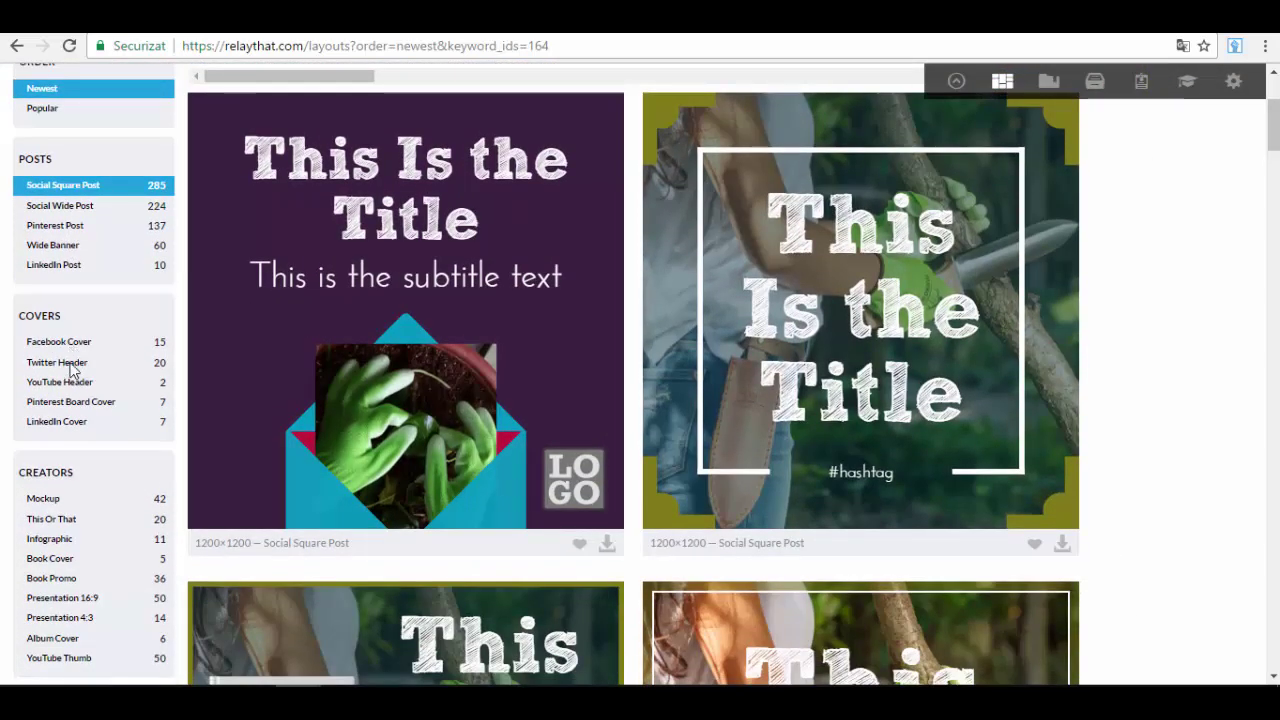
scroll(69, 360, "down", 2)
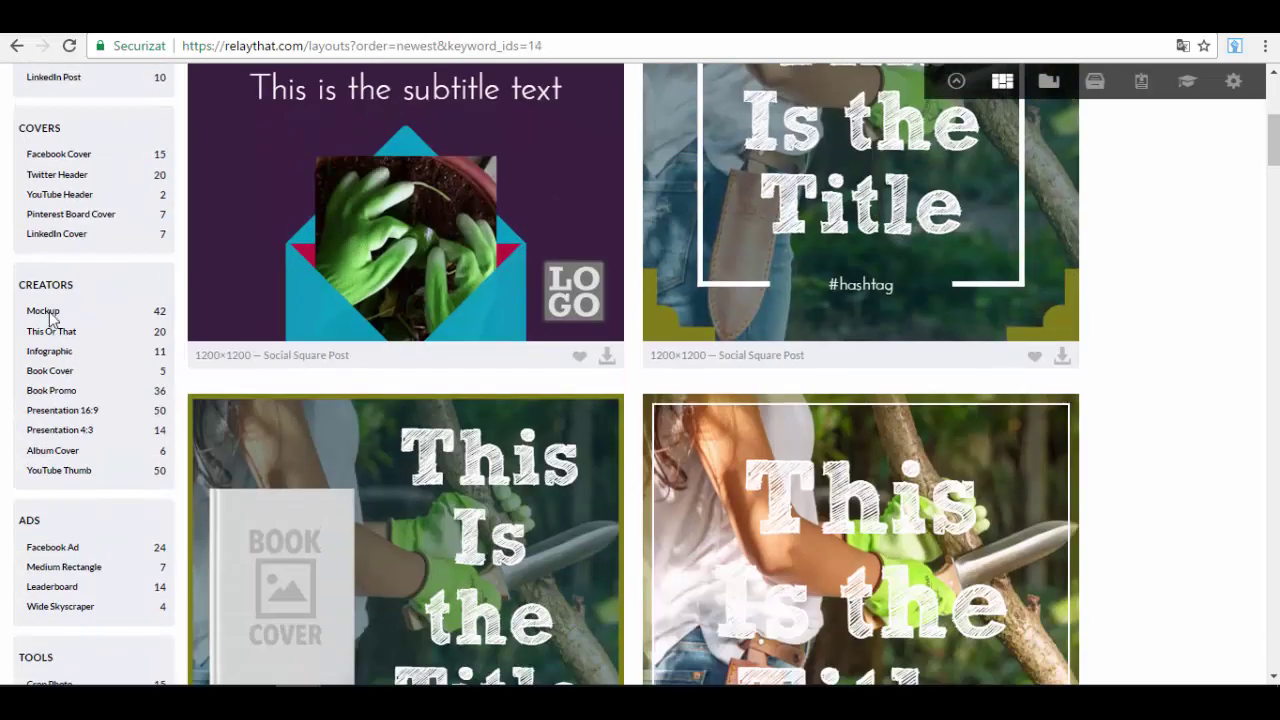
left_click(52, 312)
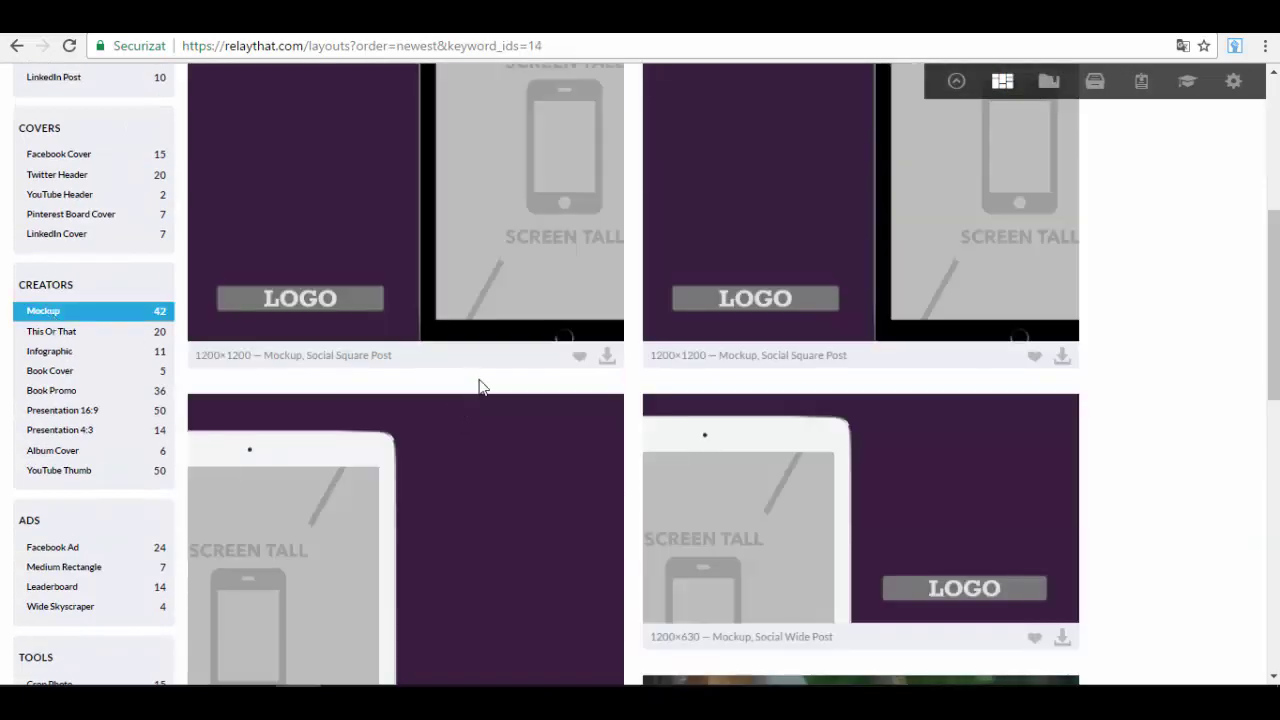
scroll(540, 370, "down", 4)
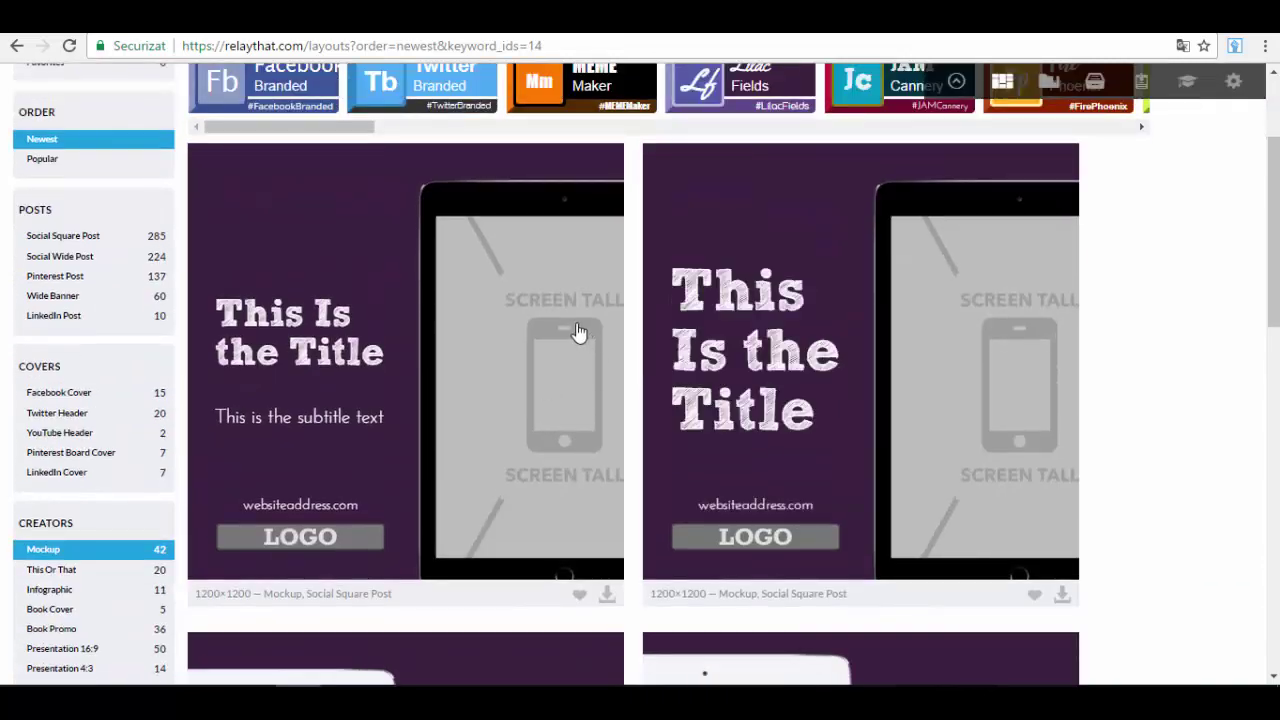
scroll(500, 225, "up", 2)
scroll(877, 329, "down", 7)
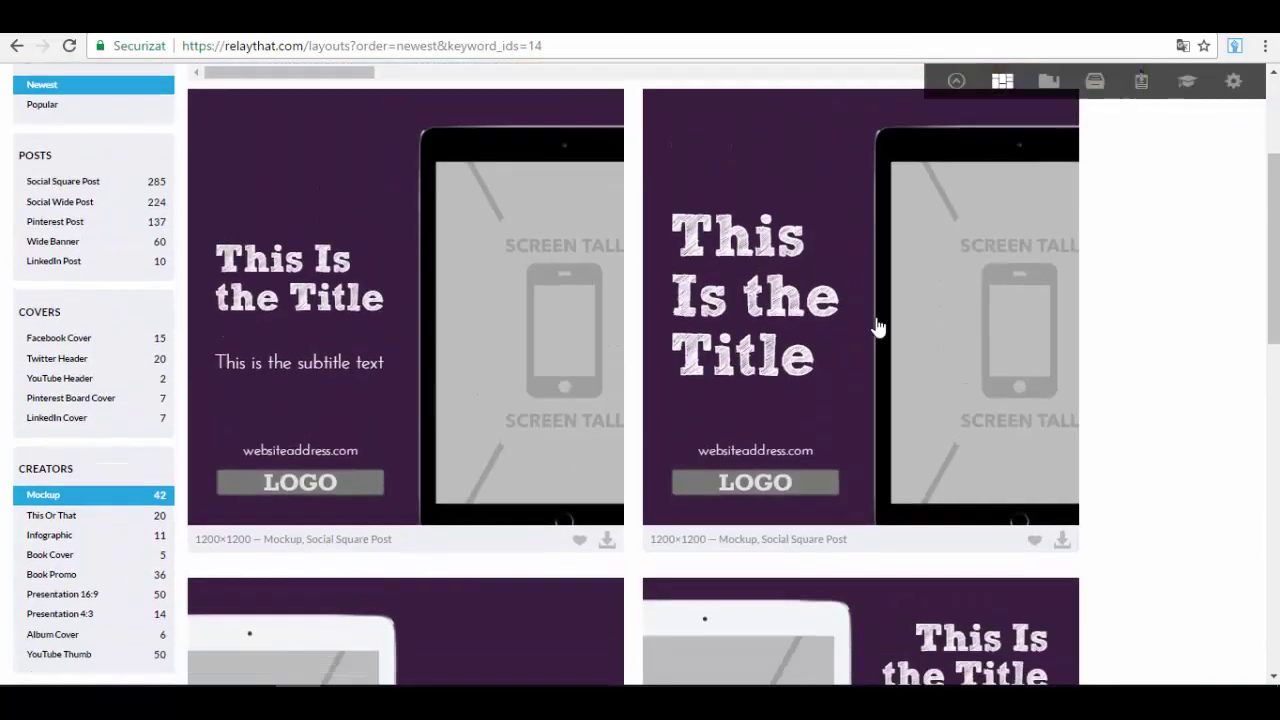
scroll(714, 470, "down", 5)
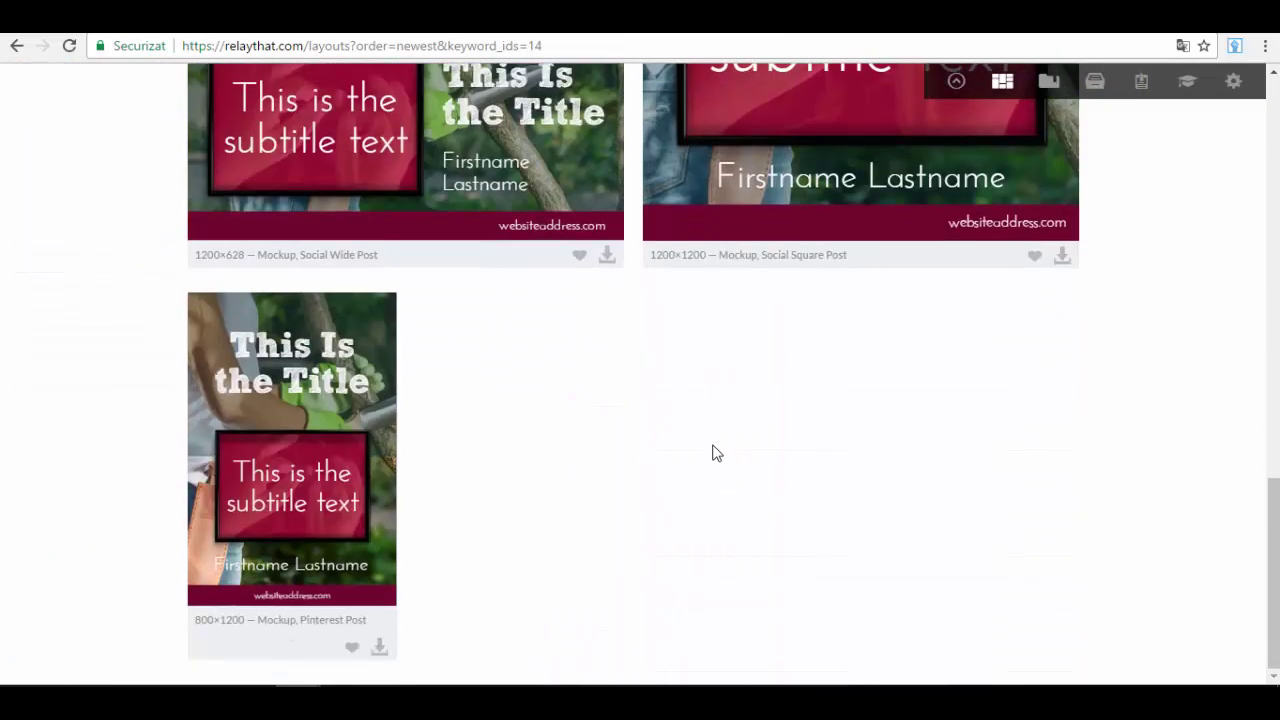
Show the Facebook Ad layouts in the Ads category and look through how the project's photos, title and button text appear in them
scroll(473, 442, "up", 6)
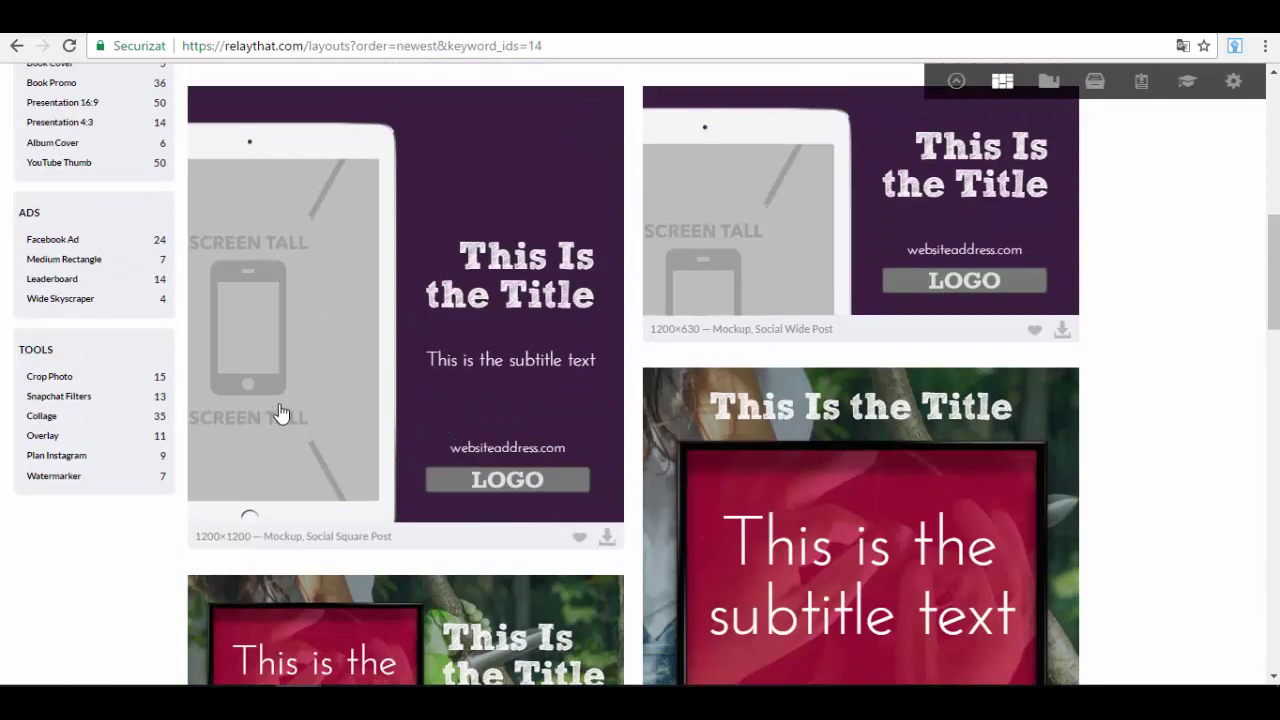
left_click(86, 241)
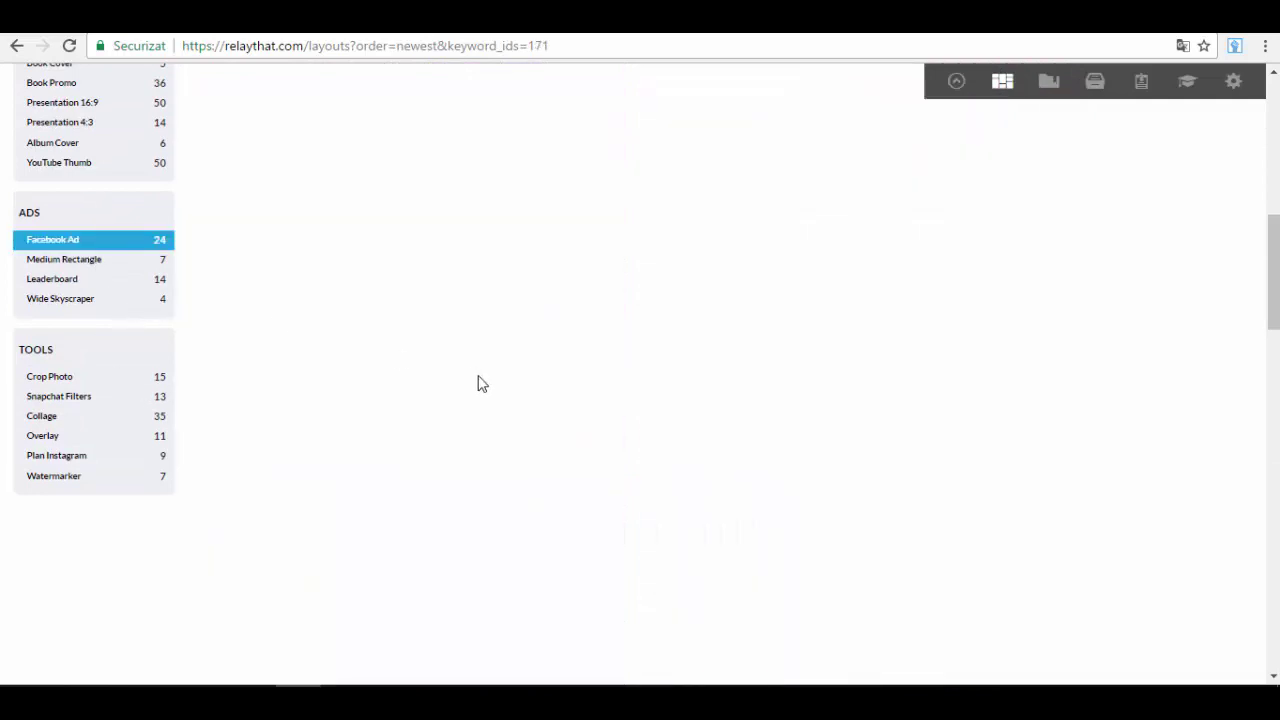
scroll(600, 490, "up", 6)
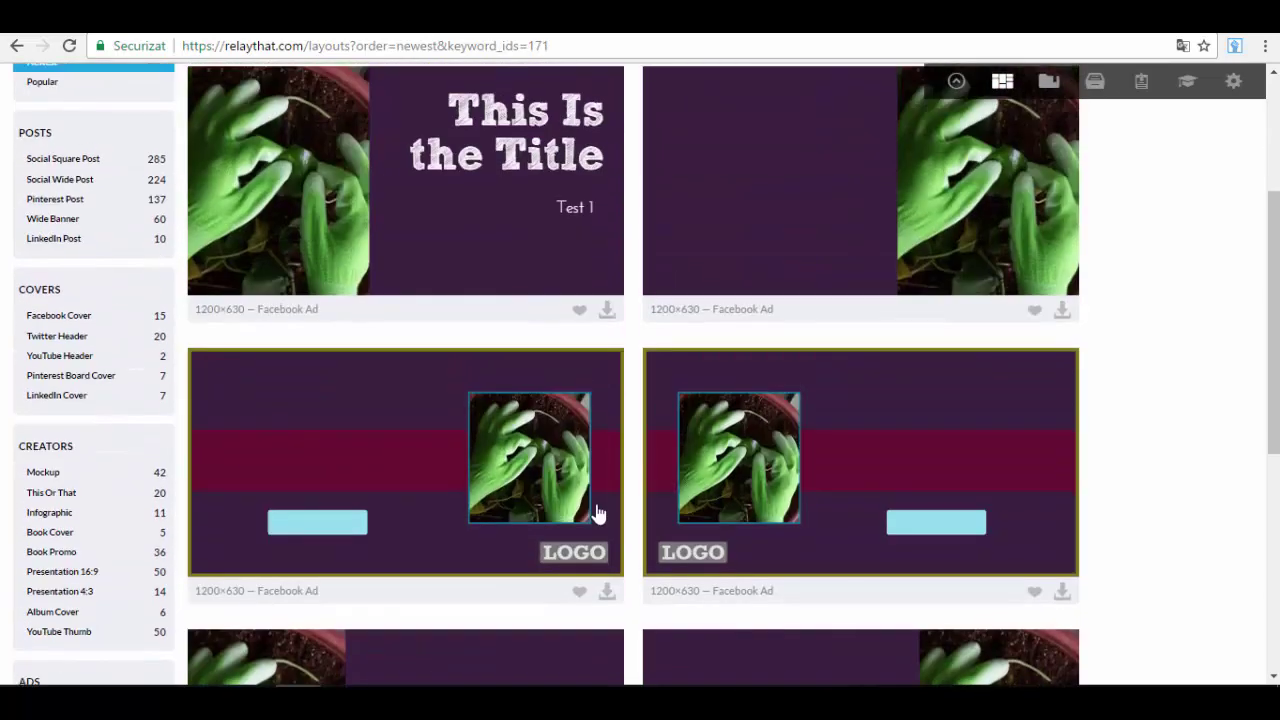
scroll(597, 513, "up", 3)
scroll(491, 486, "down", 5)
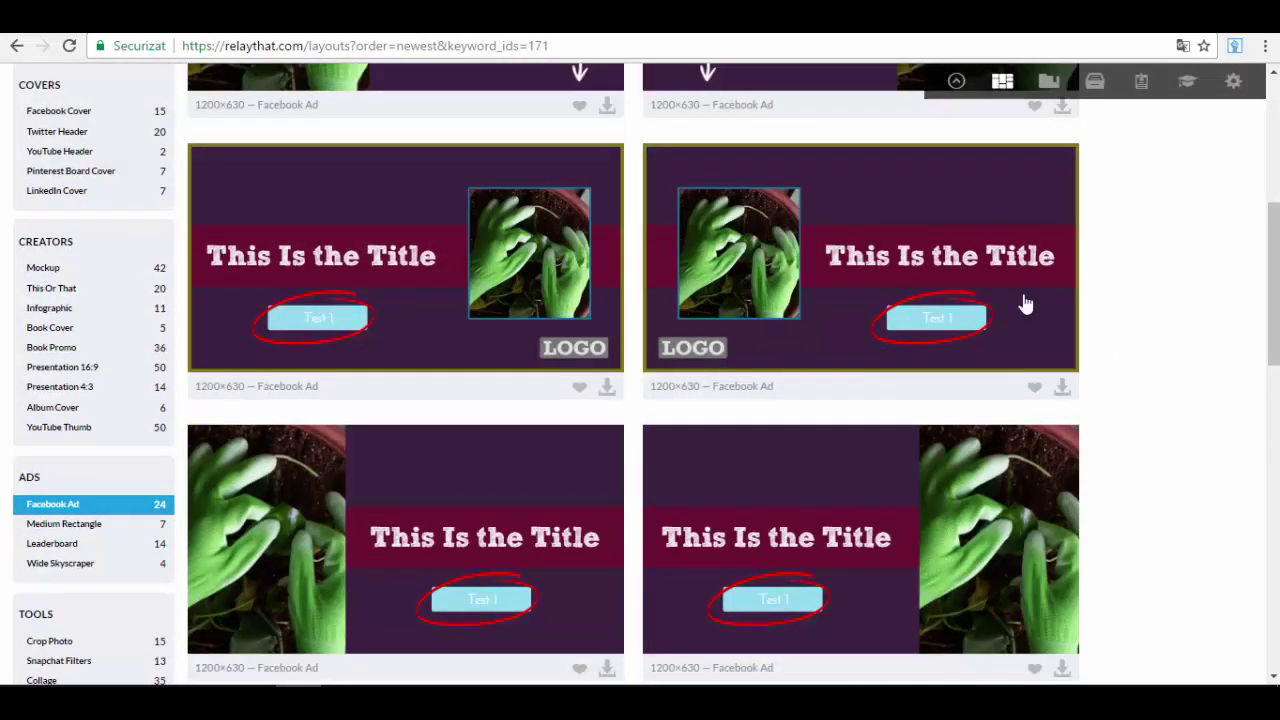
scroll(797, 340, "down", 2)
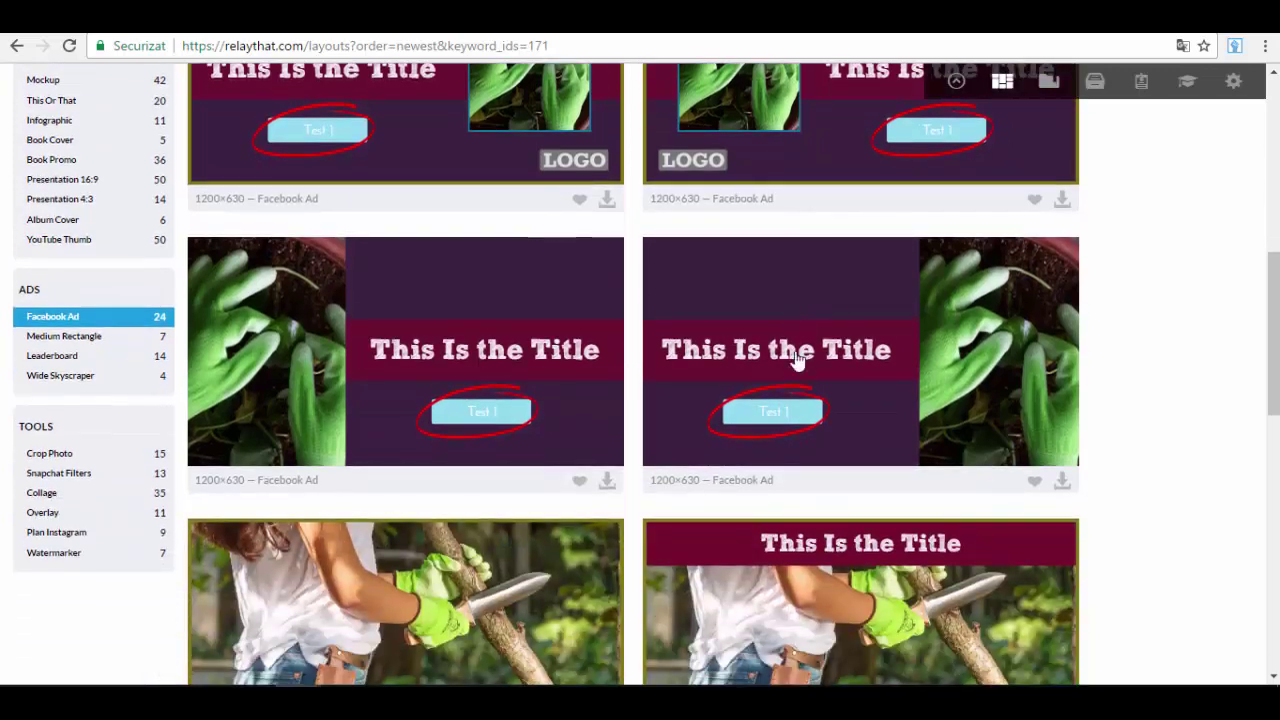
scroll(845, 405, "down", 3)
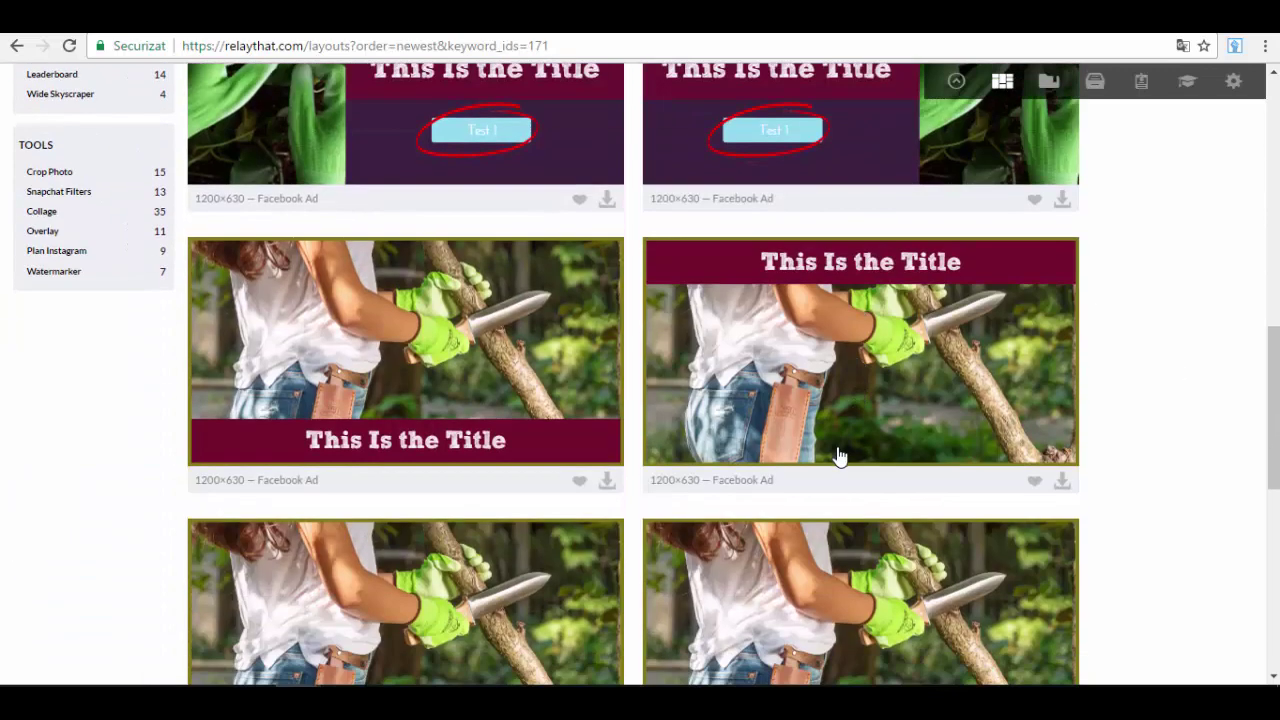
scroll(837, 451, "down", 4)
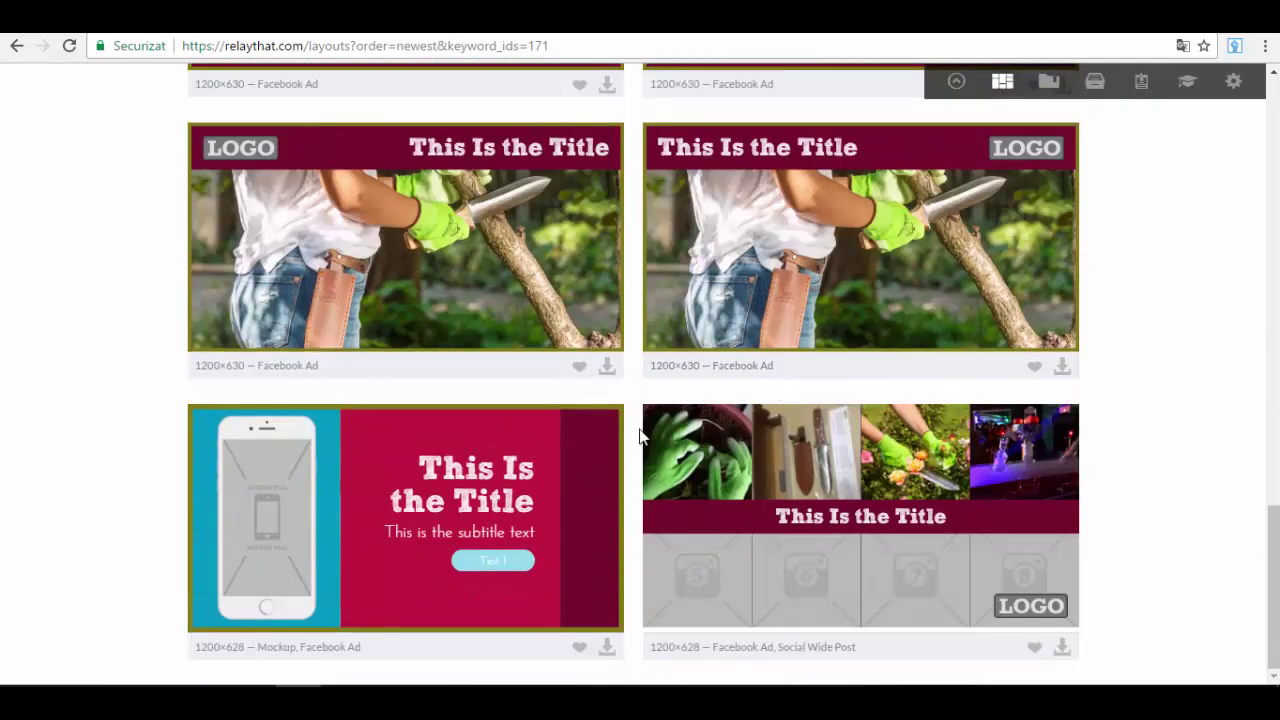
scroll(851, 551, "down", 5)
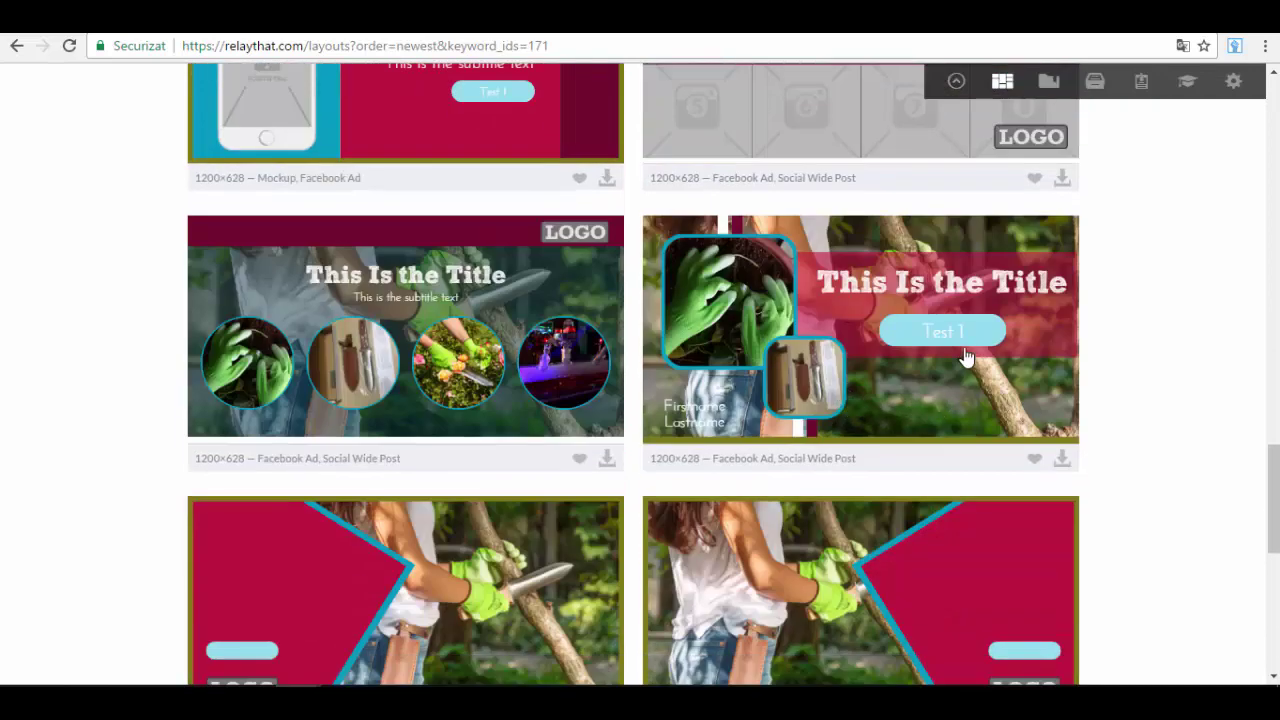